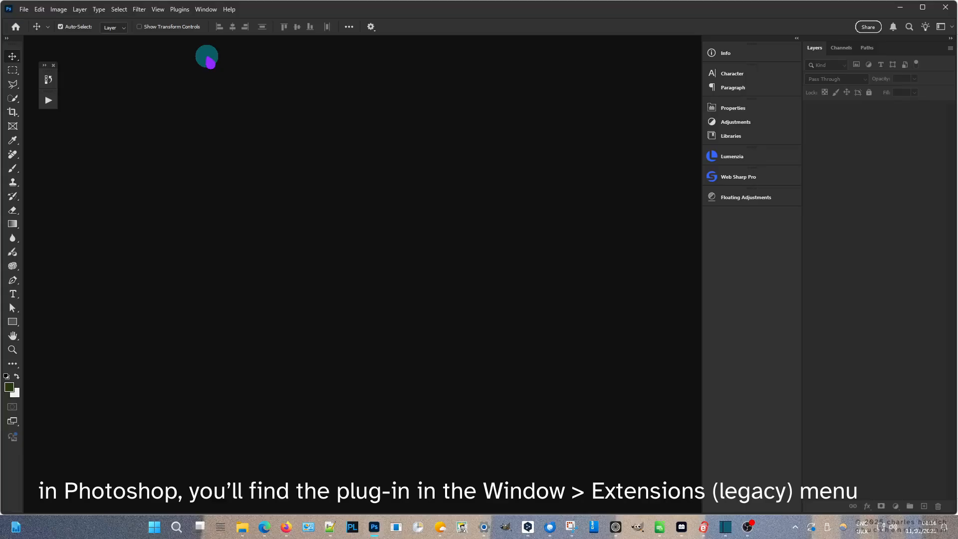
- Open the Interactive Luminosity Masks legacy extension and dock its floating panel with the other collapsed panels
{"action": "left_click", "coordinate": [206, 9]}
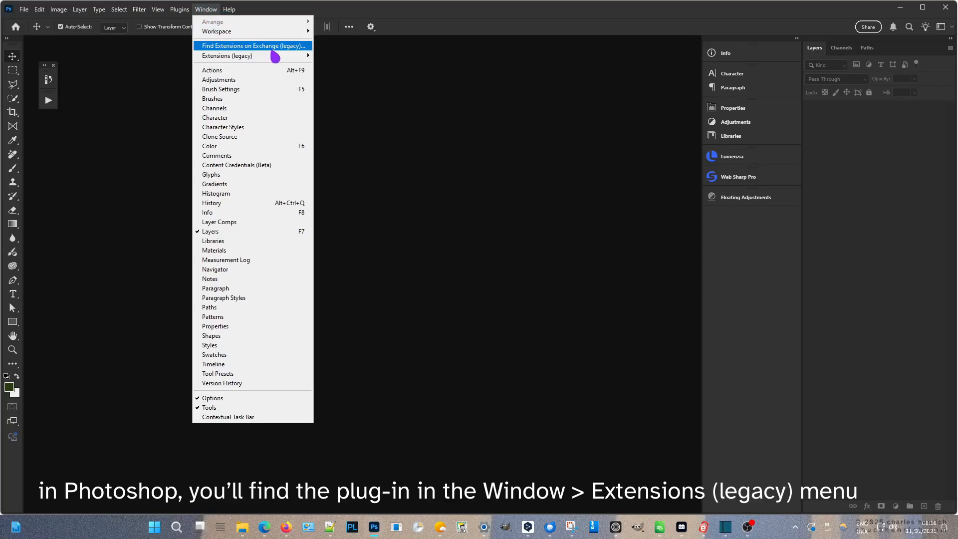
{"action": "mouse_move", "coordinate": [278, 56]}
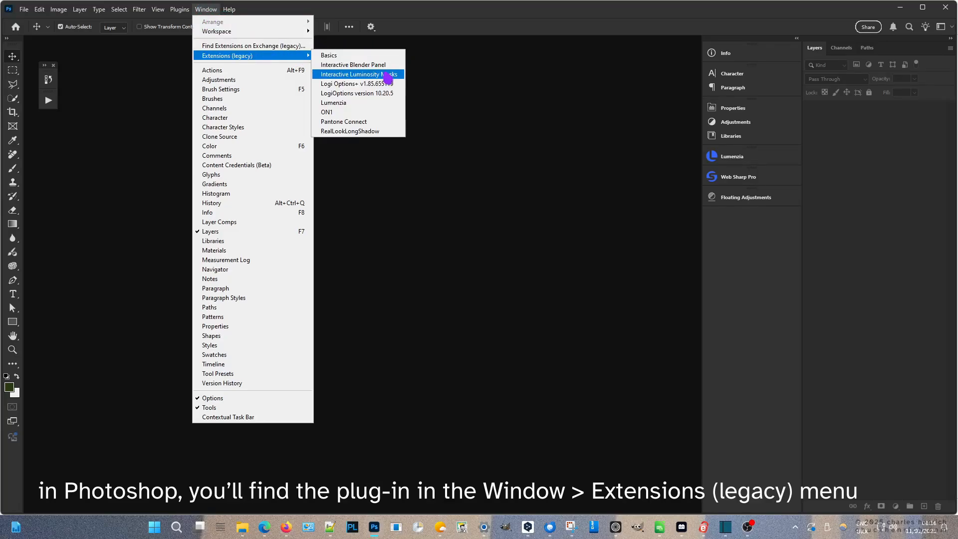
{"action": "left_click", "coordinate": [401, 76]}
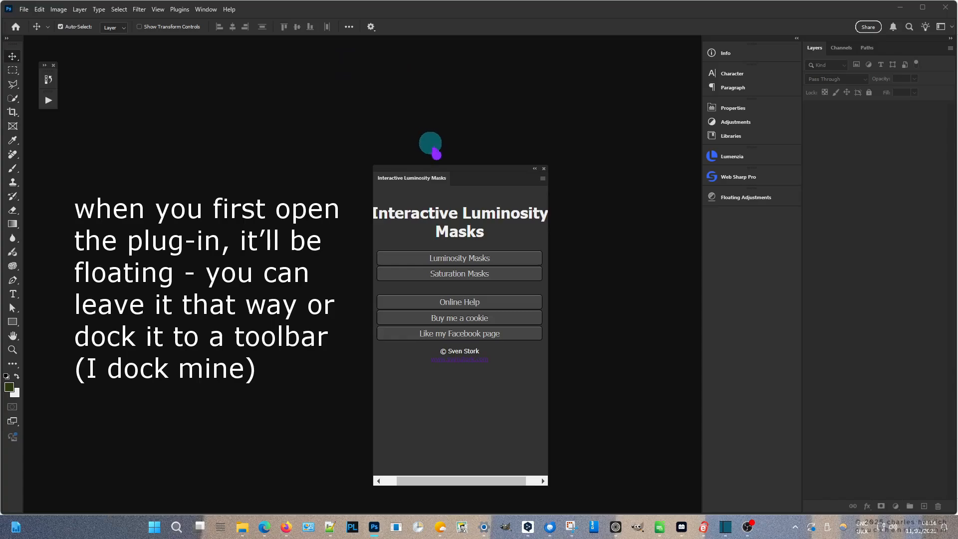
{"action": "left_click_drag", "start_coordinate": [562, 198], "coordinate": [747, 218]}
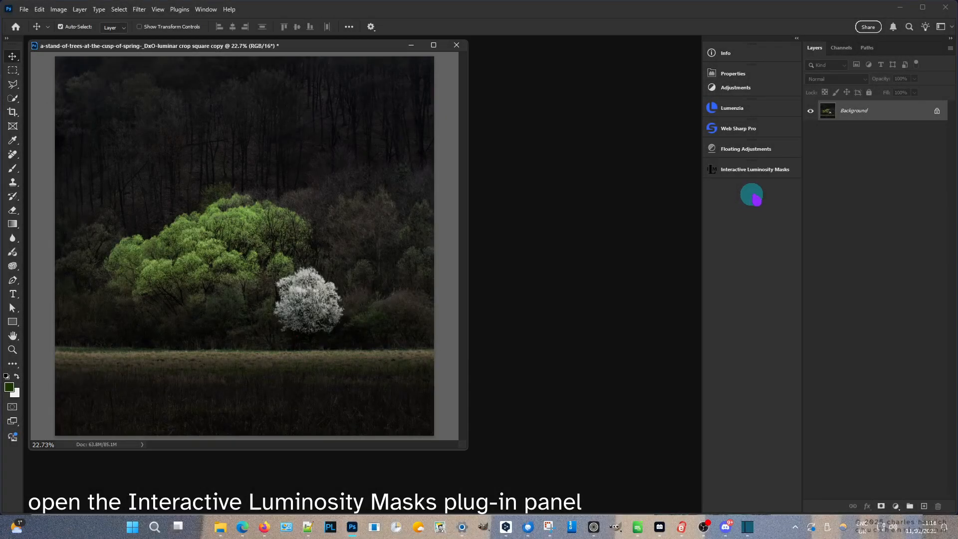
- Generate a shadows luminosity mask with reduced Shadows Feather and apply it to a new curves layer named My Layer
{"action": "left_click", "coordinate": [792, 170]}
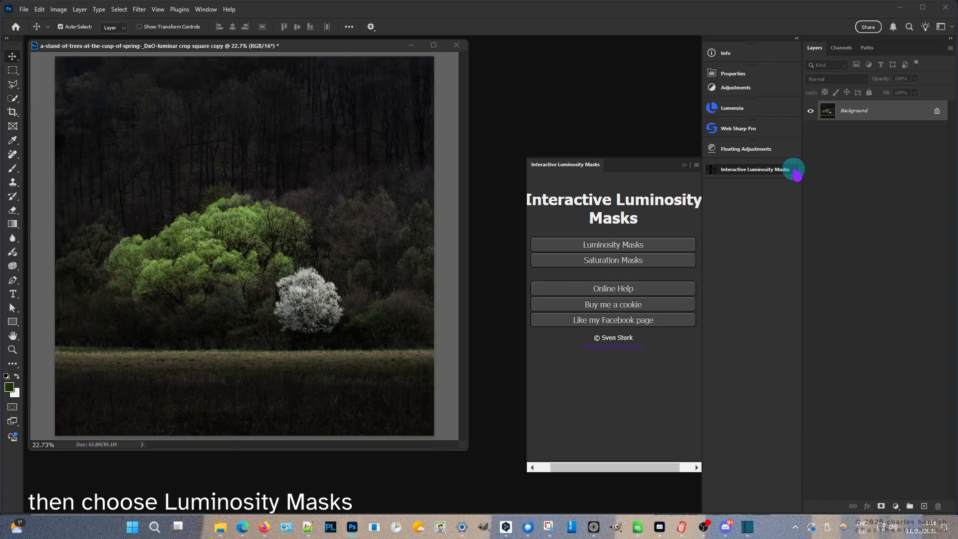
{"action": "left_click", "coordinate": [670, 244]}
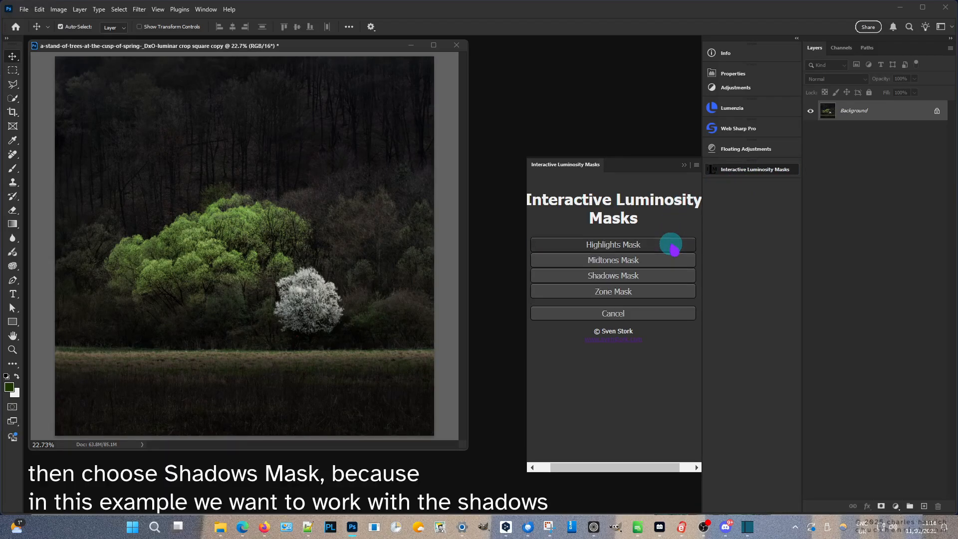
{"action": "left_click", "coordinate": [675, 276]}
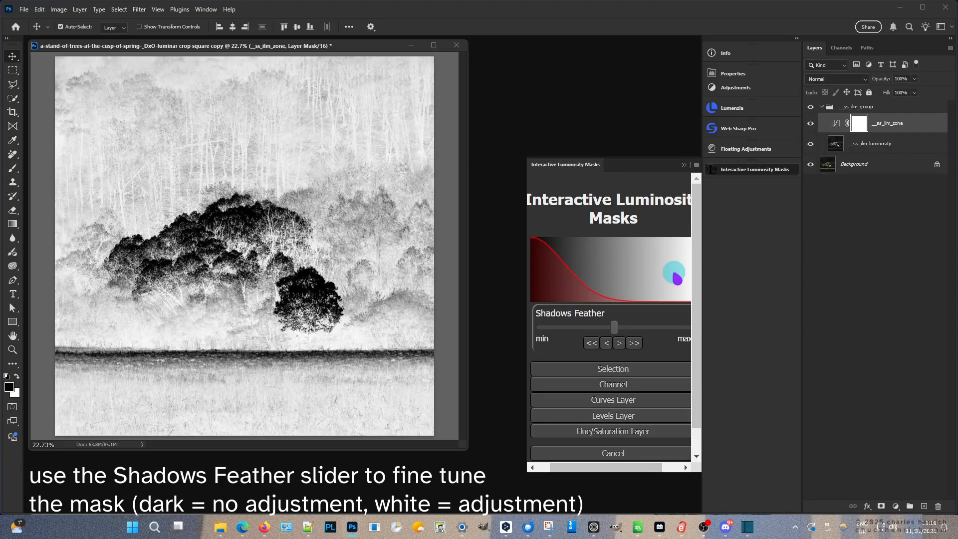
{"action": "left_click_drag", "start_coordinate": [617, 326], "coordinate": [577, 326]}
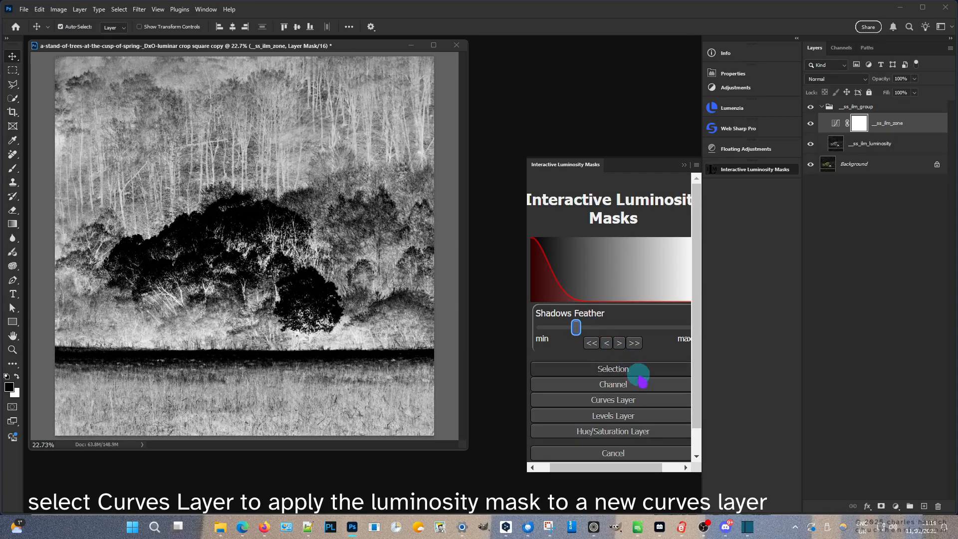
{"action": "left_click", "coordinate": [652, 399]}
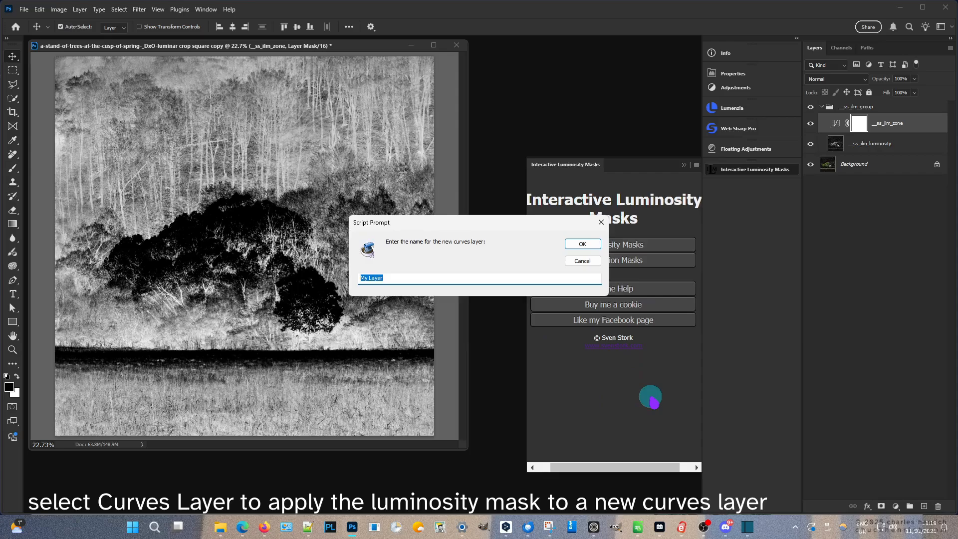
{"action": "left_click", "coordinate": [584, 245]}
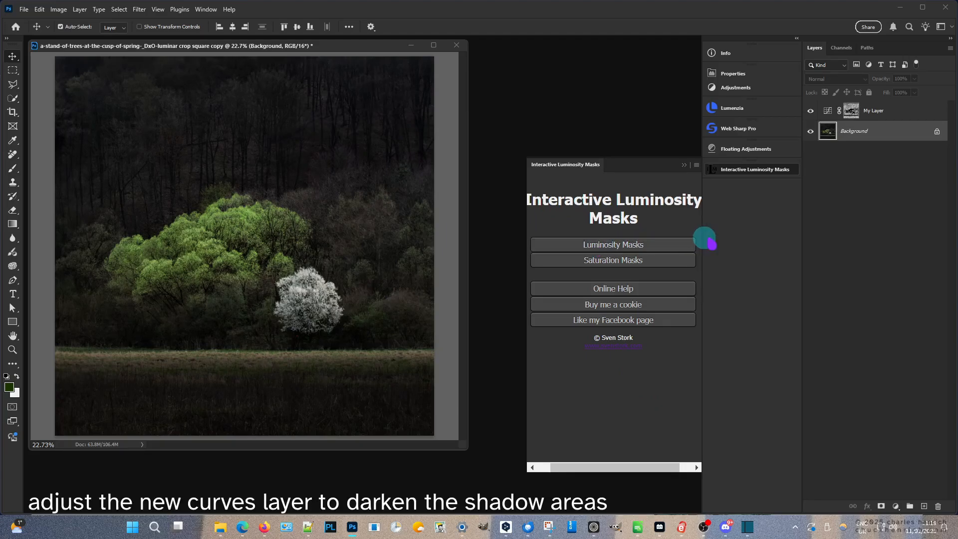
- Darken the shadows by bending My Layer's RGB curve to input 49, output 30, and compare the image before and after
{"action": "left_click", "coordinate": [835, 112]}
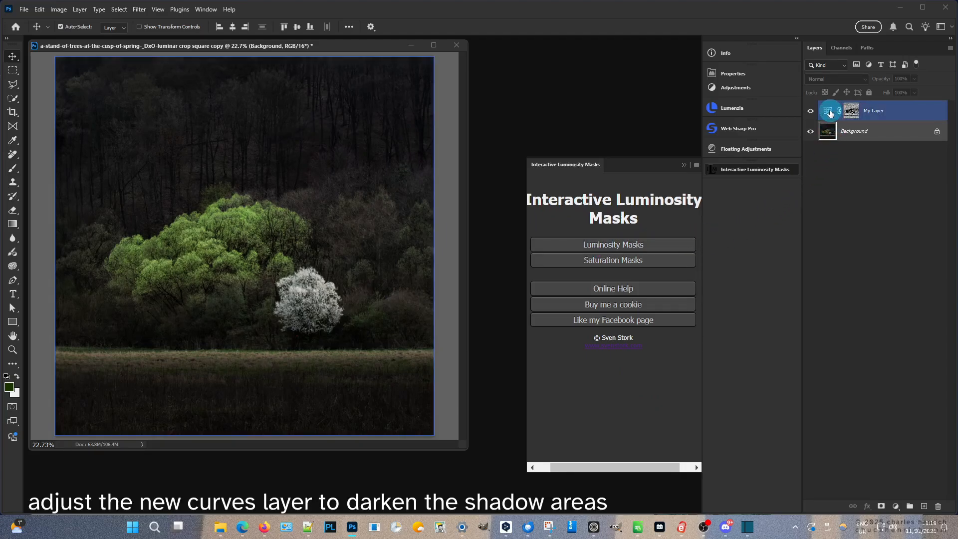
{"action": "left_click", "coordinate": [828, 111]}
{"action": "double_click", "coordinate": [828, 112]}
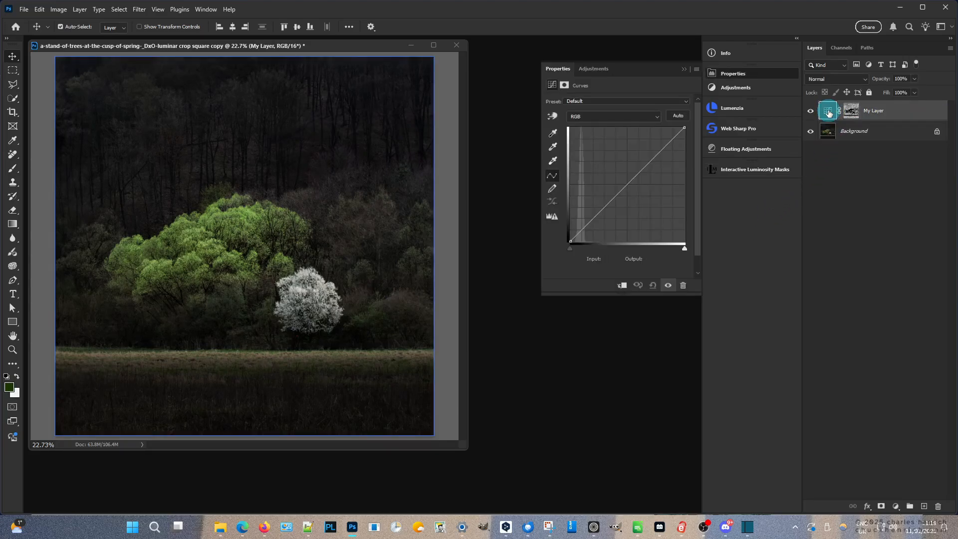
{"action": "left_click_drag", "start_coordinate": [589, 222], "coordinate": [593, 228]}
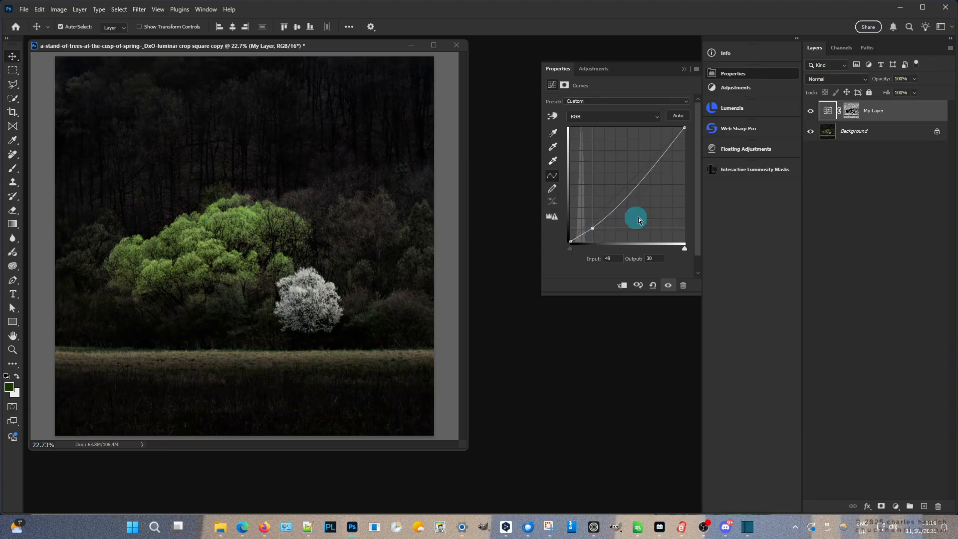
{"action": "left_click", "coordinate": [811, 112]}
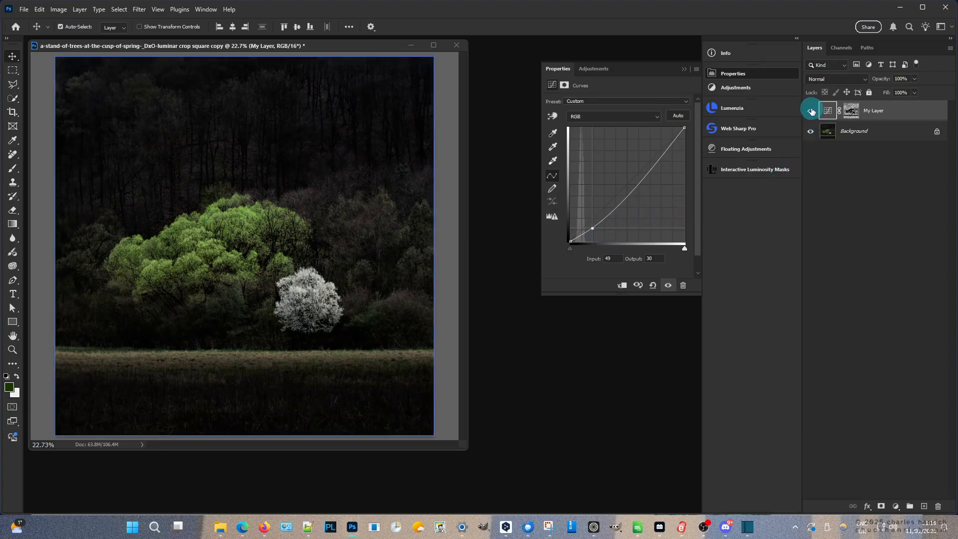
{"action": "left_click", "coordinate": [812, 112]}
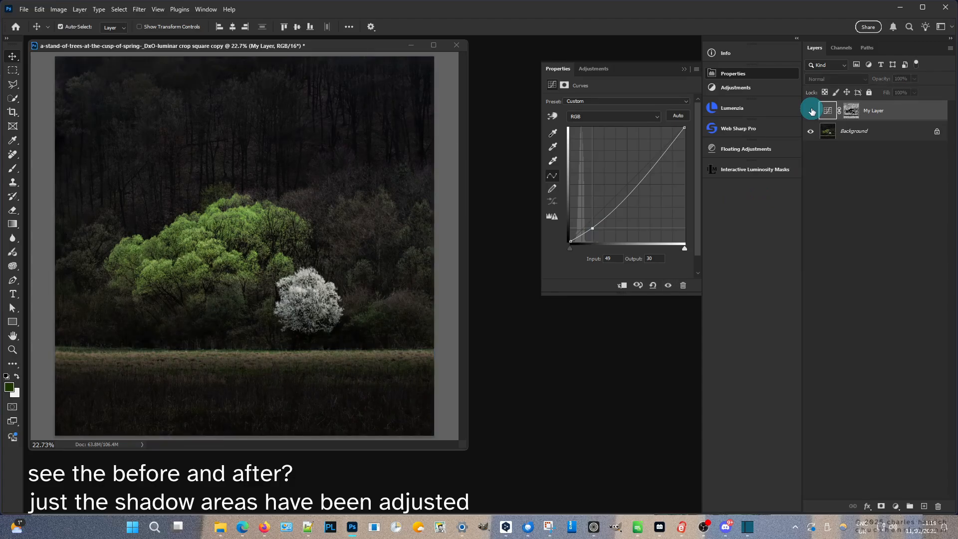
{"action": "left_click", "coordinate": [812, 112]}
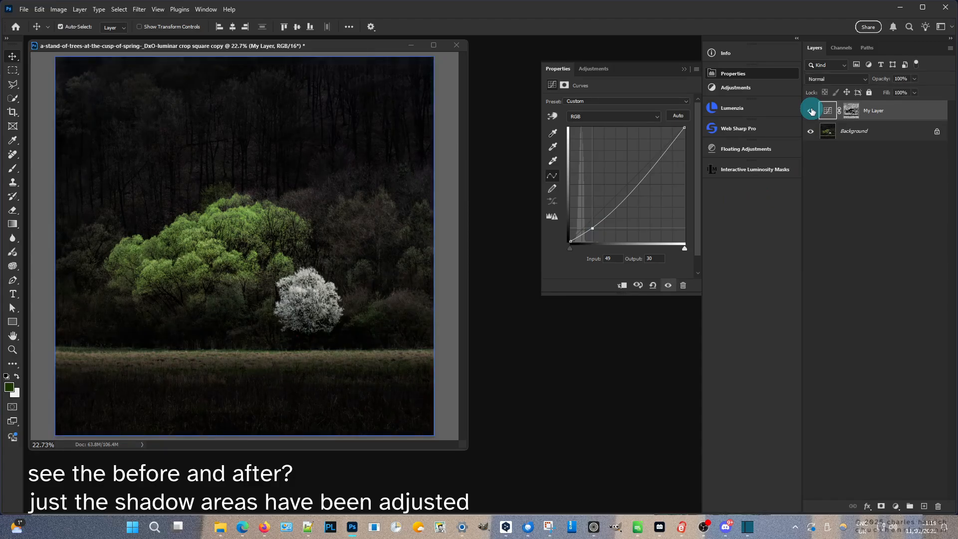
{"action": "left_click", "coordinate": [811, 112]}
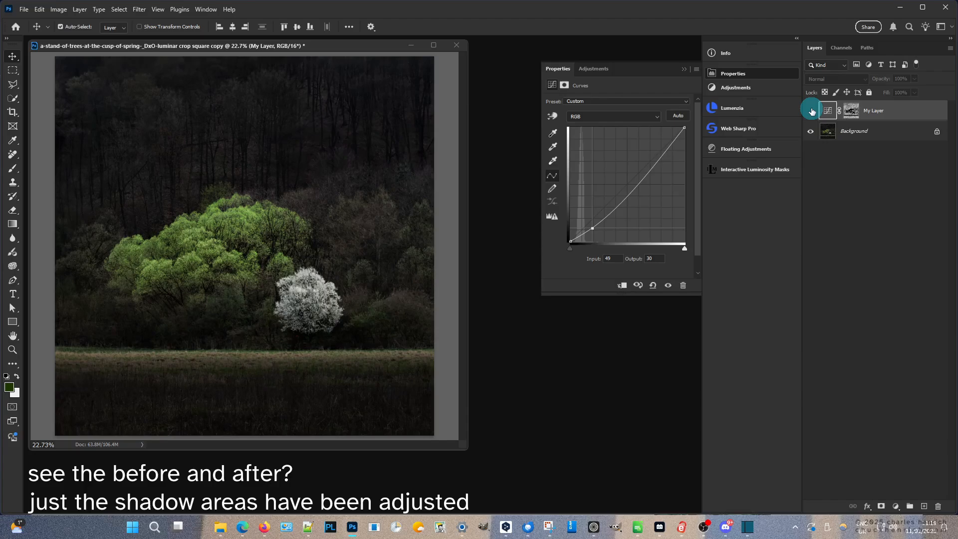
{"action": "left_click", "coordinate": [812, 111]}
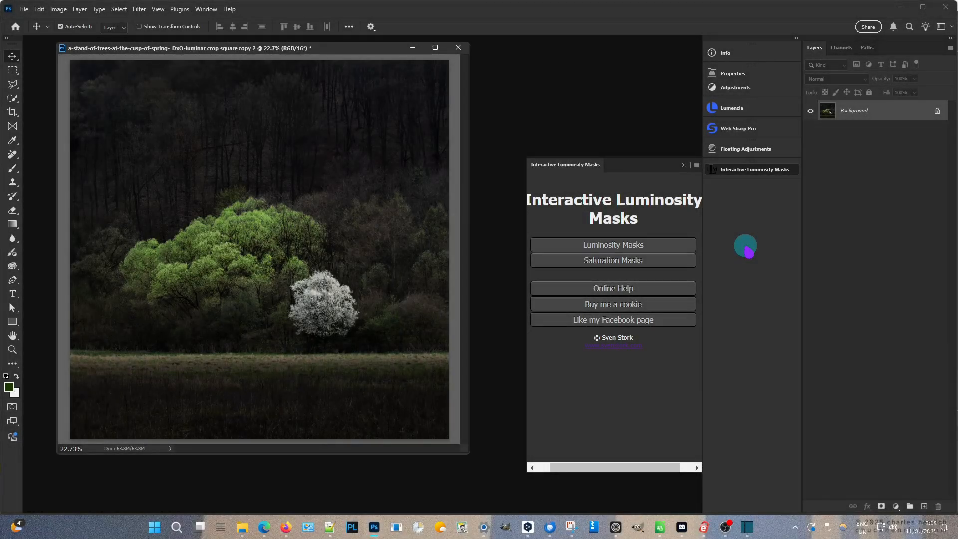
- Generate a highlights luminosity mask with slightly increased Highlights Feather and apply it to a new curves layer named My Layer
{"action": "left_click", "coordinate": [680, 245]}
{"action": "left_click", "coordinate": [680, 245]}
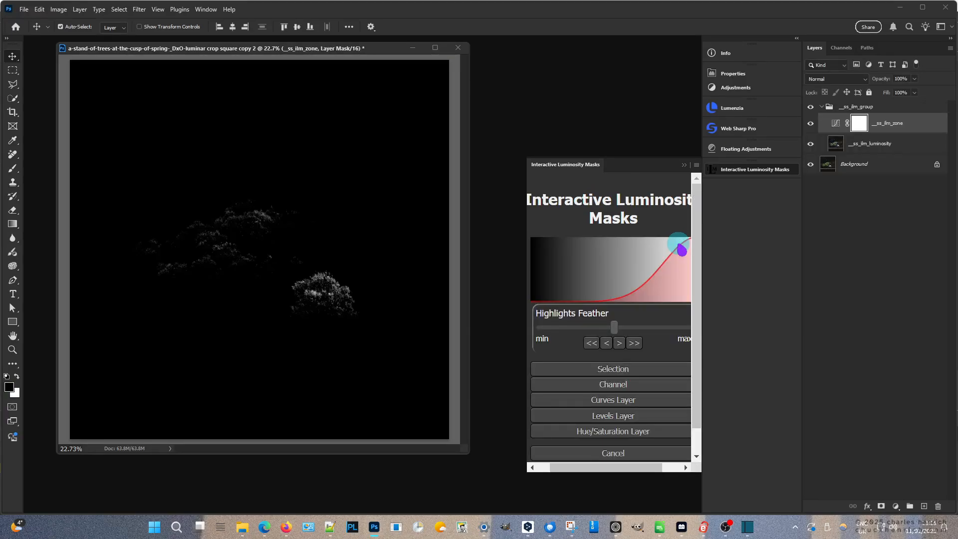
{"action": "left_click_drag", "start_coordinate": [614, 327], "coordinate": [640, 335]}
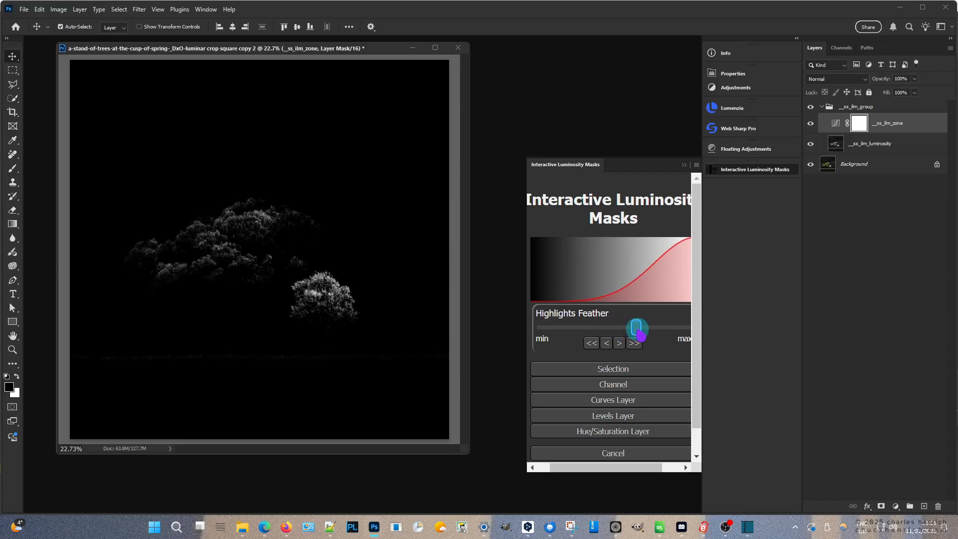
{"action": "left_click", "coordinate": [645, 399]}
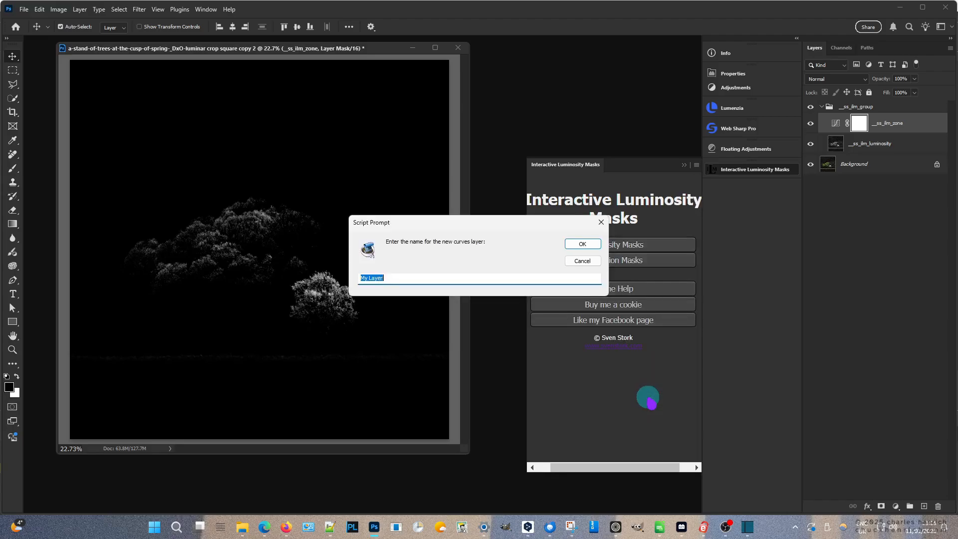
{"action": "left_click", "coordinate": [590, 244]}
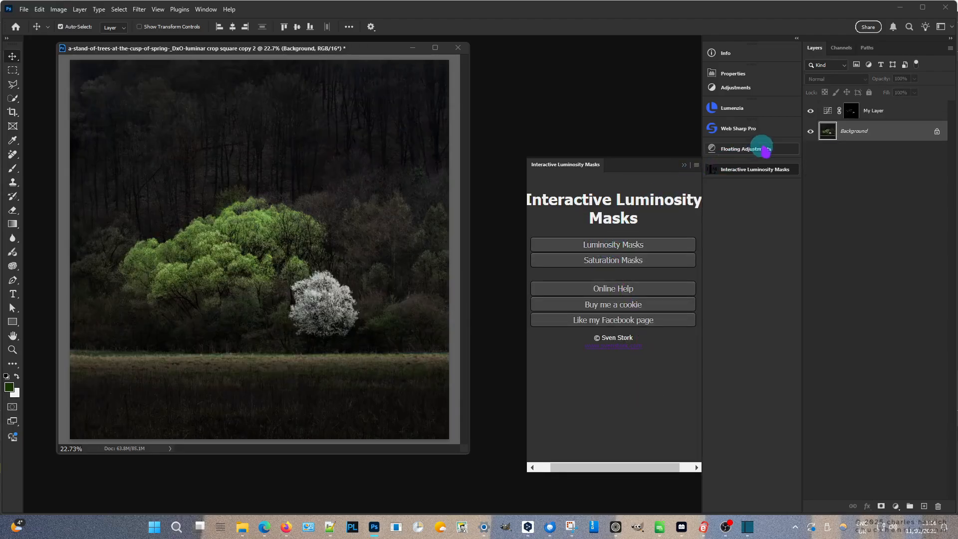
- Brighten the highlights by raising My Layer's RGB curve to input 153, output 204, and compare the image before and after
{"action": "left_click", "coordinate": [826, 118]}
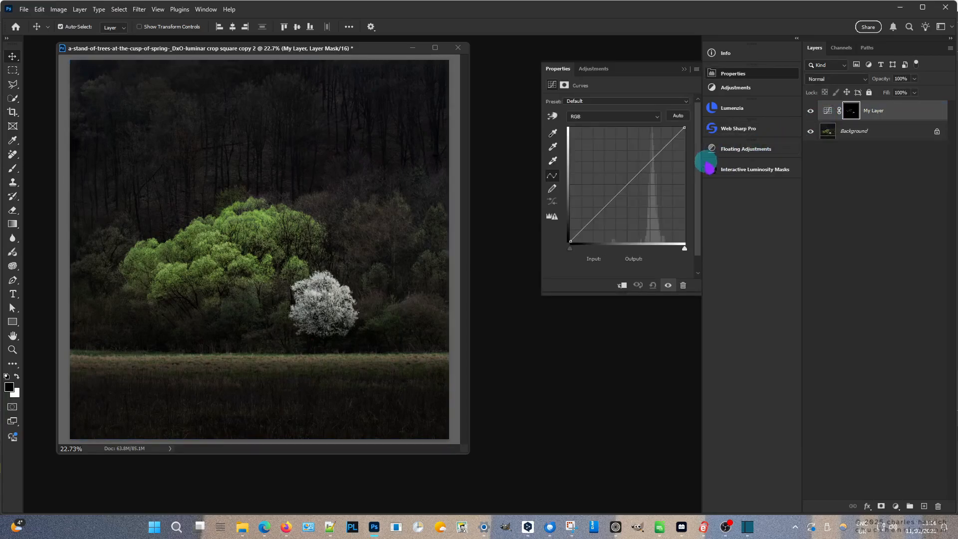
{"action": "left_click_drag", "start_coordinate": [651, 163], "coordinate": [639, 150]}
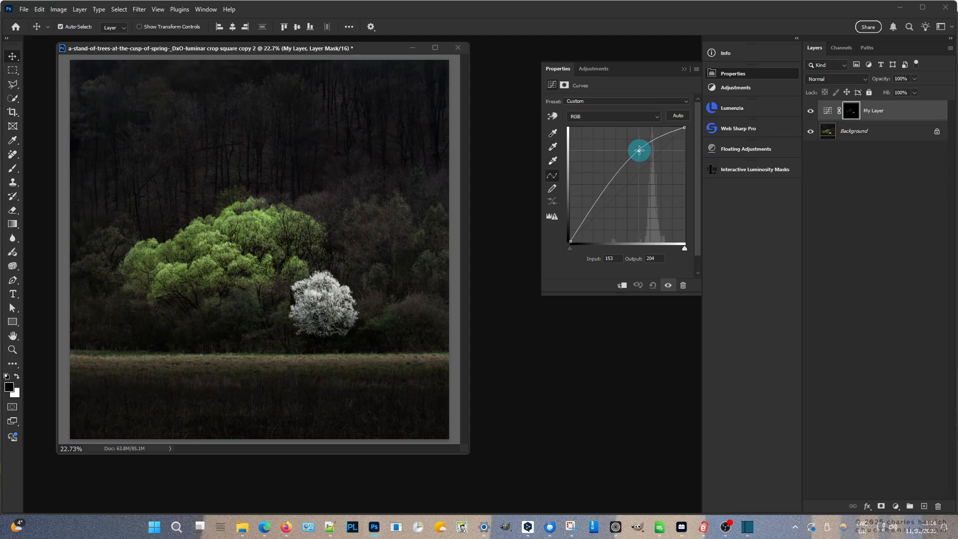
{"action": "left_click", "coordinate": [810, 112]}
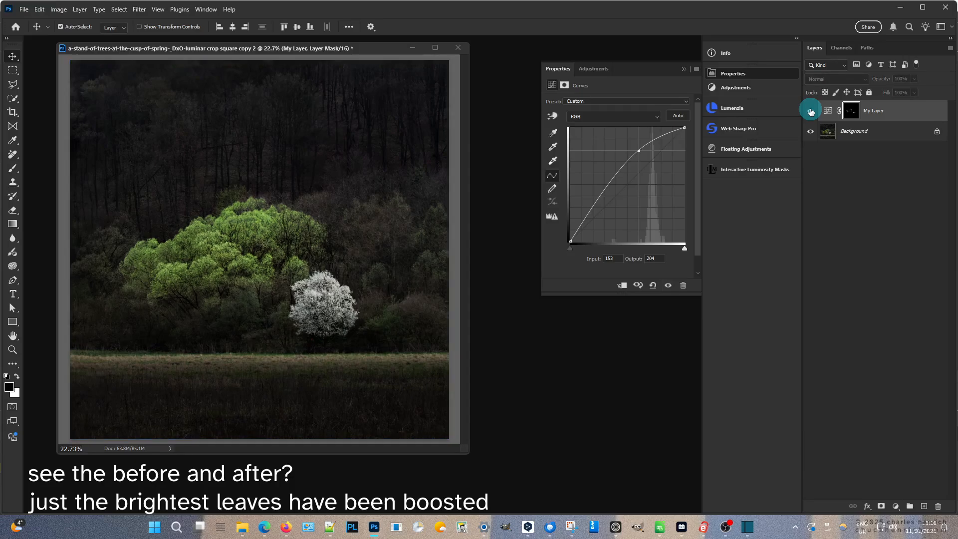
{"action": "left_click", "coordinate": [811, 112]}
{"action": "left_click", "coordinate": [810, 112]}
{"action": "left_click", "coordinate": [811, 112]}
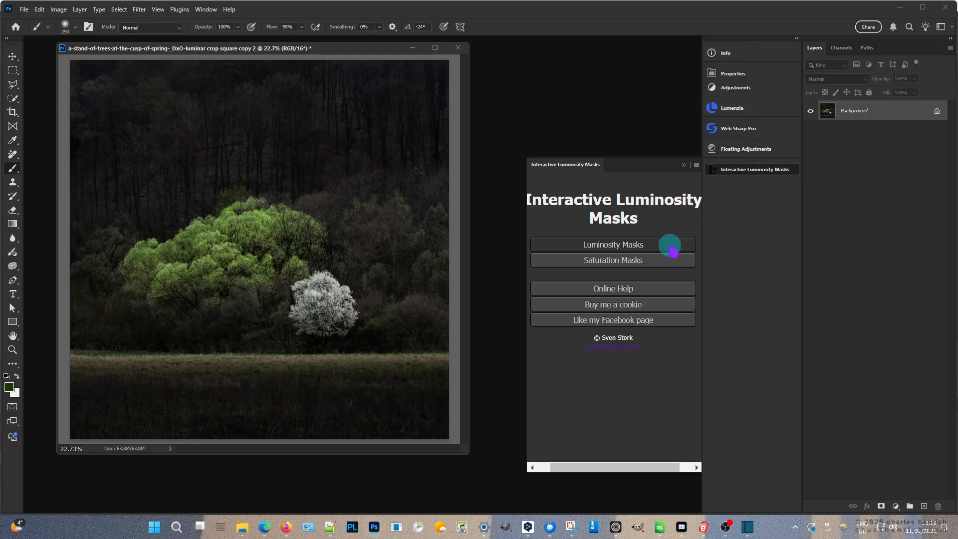
- Create a curves layer named My Layer from a highlights luminosity mask whose feather is widened to include more of the trees
{"action": "left_click", "coordinate": [671, 244]}
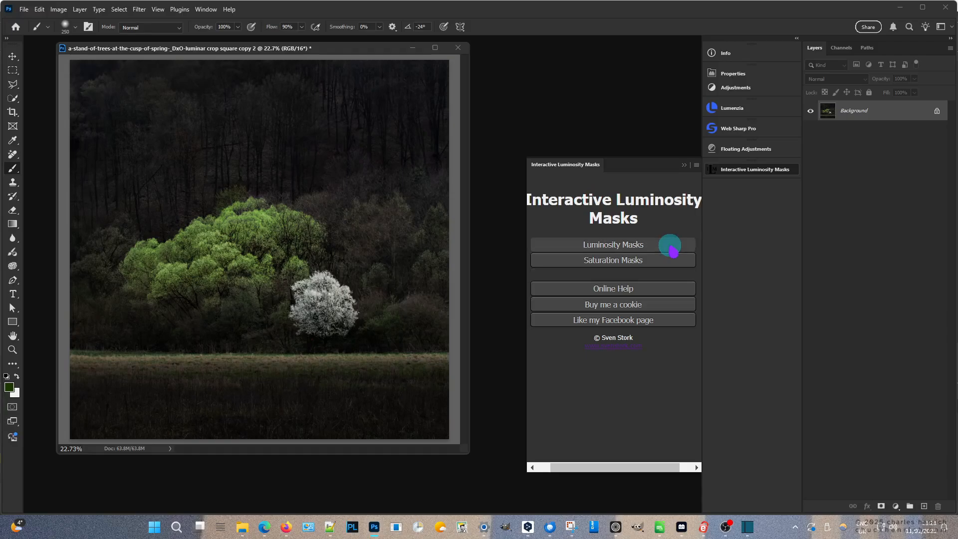
{"action": "left_click", "coordinate": [671, 244]}
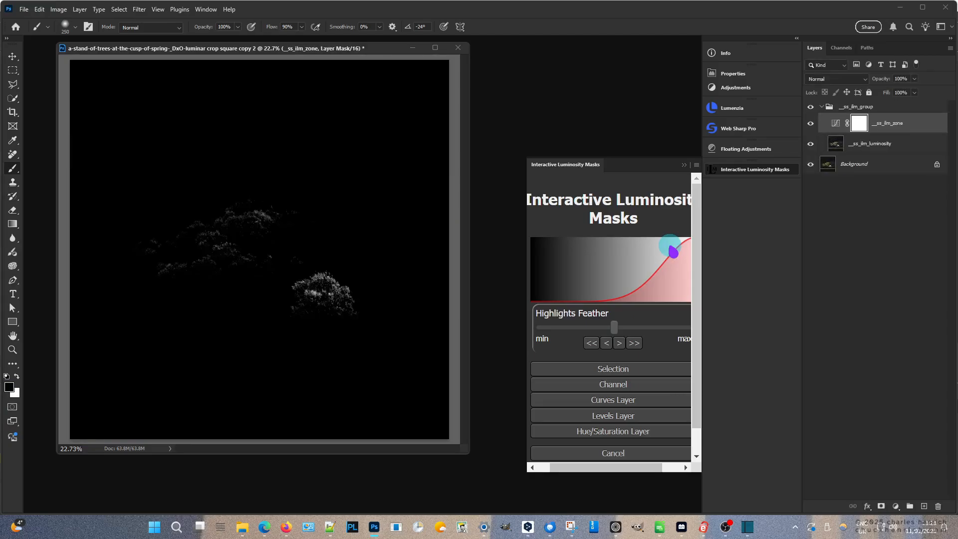
{"action": "left_click_drag", "start_coordinate": [617, 325], "coordinate": [652, 327]}
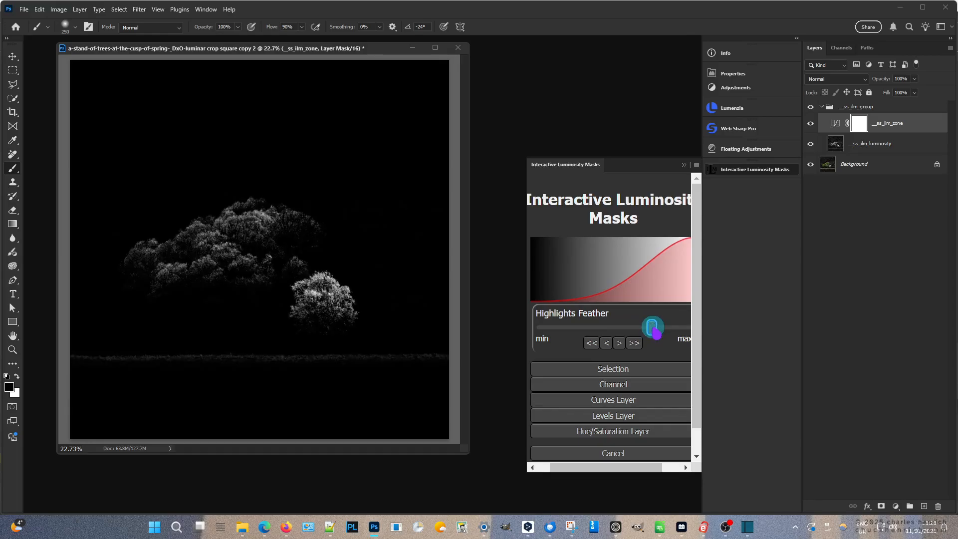
{"action": "left_click", "coordinate": [655, 399]}
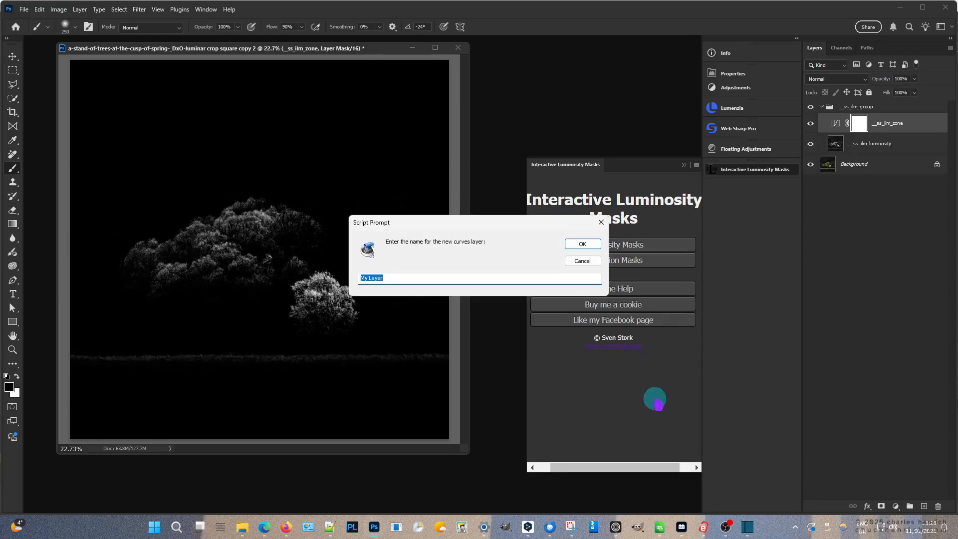
{"action": "left_click", "coordinate": [582, 243]}
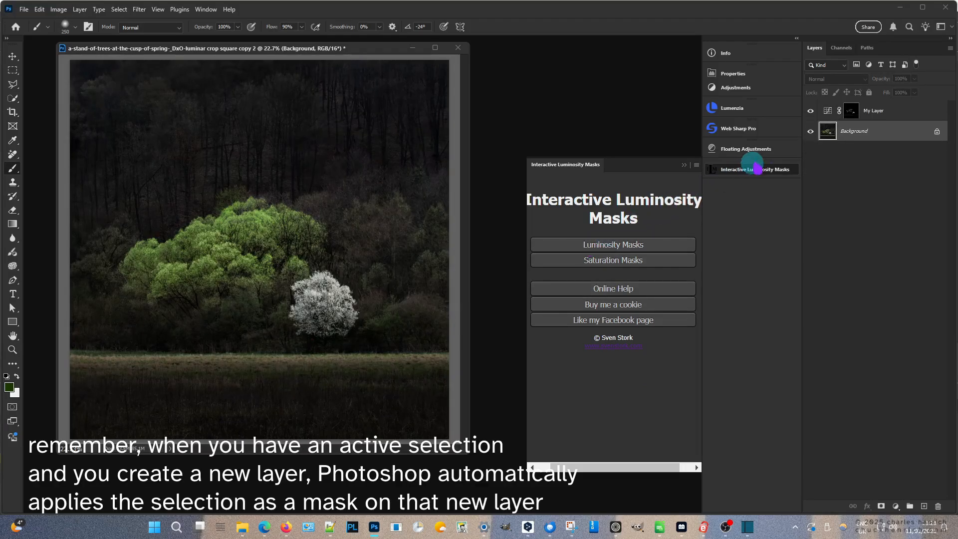
- Raise My Layer's RGB curve to input 163, output 202, and place the layer in its own group
{"action": "double_click", "coordinate": [827, 112]}
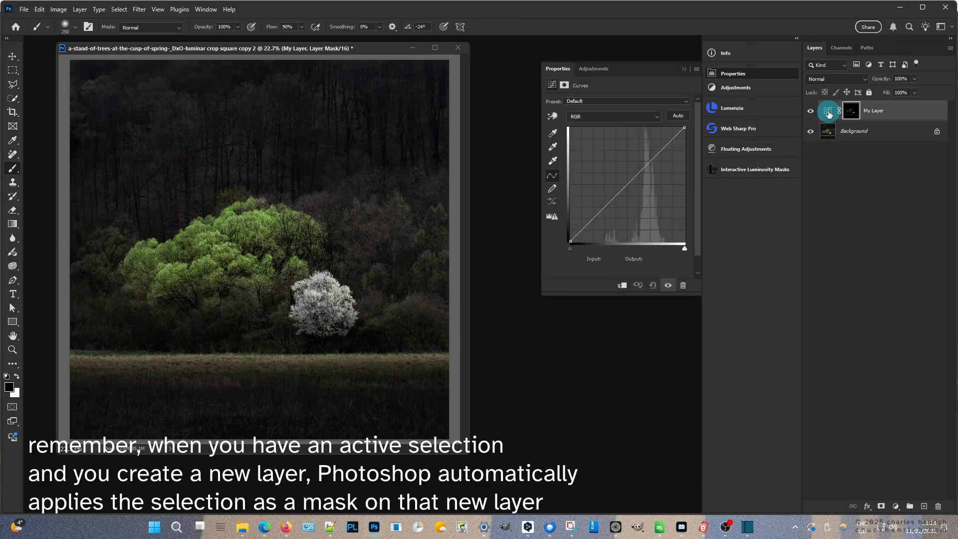
{"action": "left_click", "coordinate": [652, 160]}
{"action": "left_click_drag", "start_coordinate": [652, 160], "coordinate": [642, 151]}
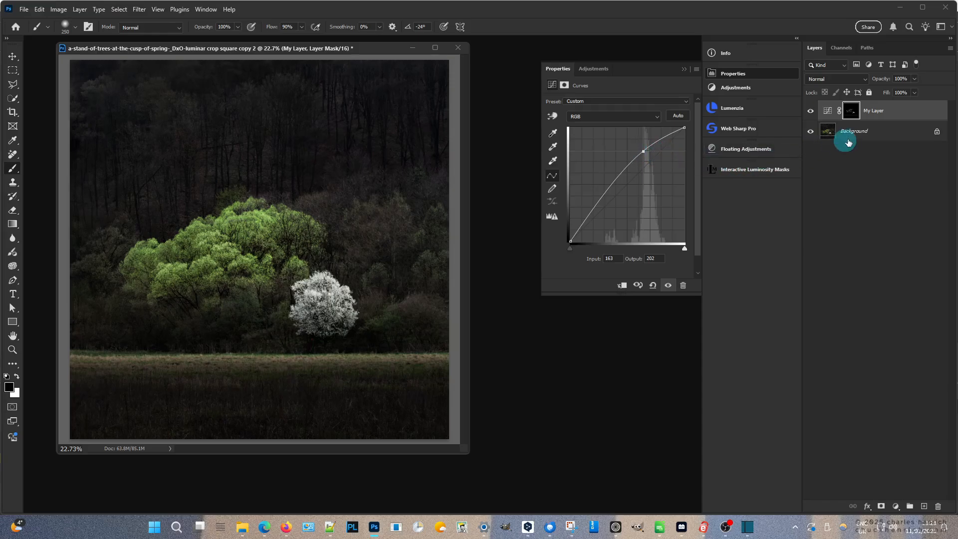
{"action": "left_click", "coordinate": [912, 115]}
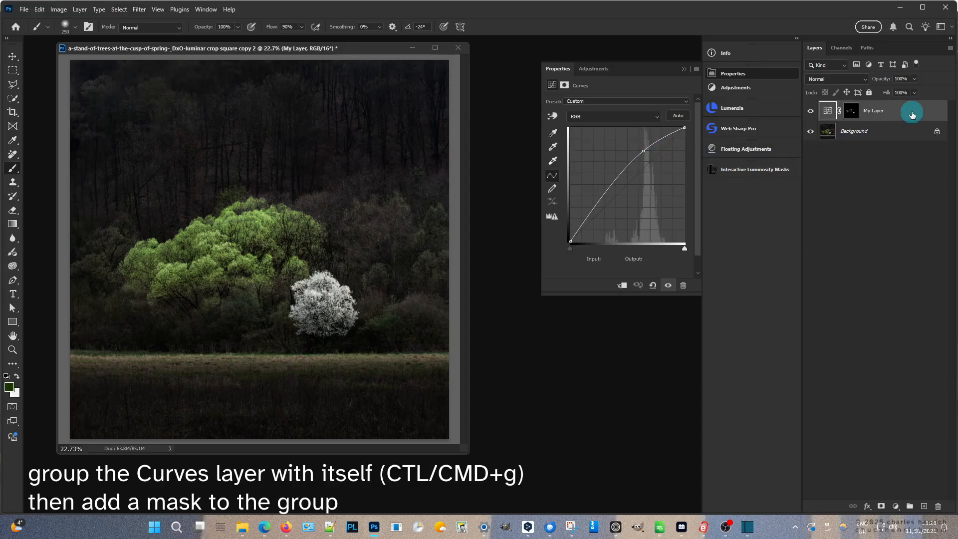
{"action": "key", "text": "ctrl+g"}
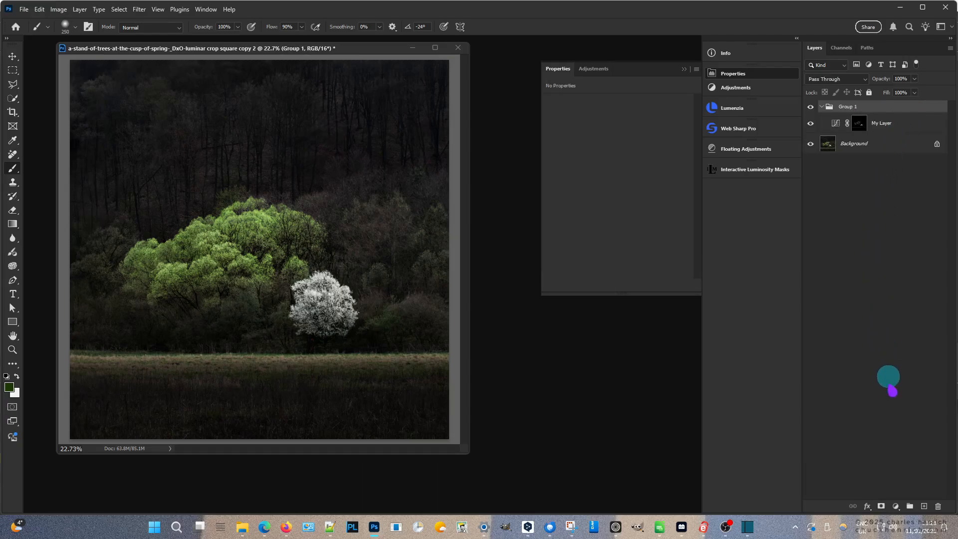
- Add a layer mask to Group 1, paint the white tree black on it, and inspect the mask alone
{"action": "left_click", "coordinate": [881, 507]}
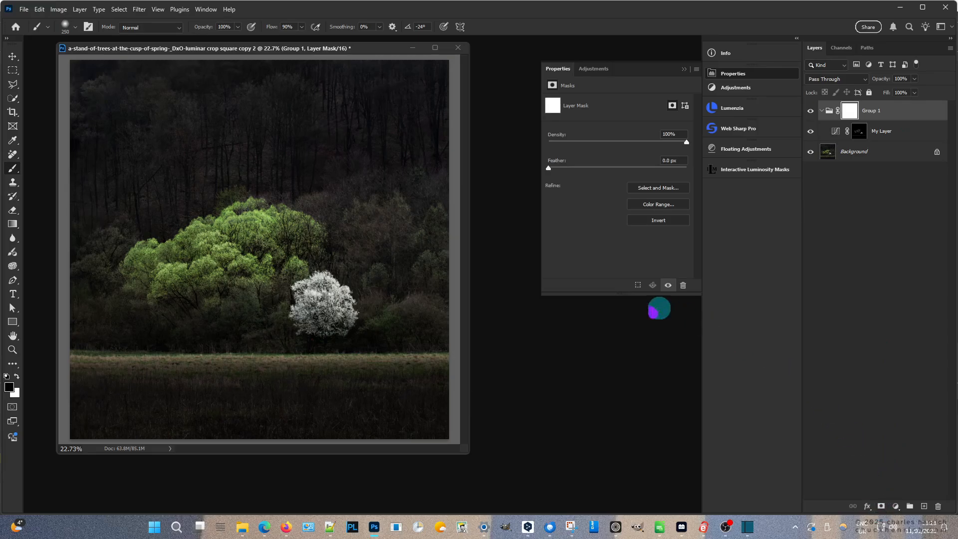
{"action": "mouse_move", "coordinate": [366, 277]}
{"action": "left_mouse_down"}
{"action": "mouse_move", "coordinate": [342, 293]}
{"action": "mouse_move", "coordinate": [303, 289]}
{"action": "mouse_move", "coordinate": [297, 306]}
{"action": "mouse_move", "coordinate": [308, 315]}
{"action": "mouse_move", "coordinate": [339, 320]}
{"action": "mouse_move", "coordinate": [347, 306]}
{"action": "mouse_move", "coordinate": [351, 315]}
{"action": "mouse_move", "coordinate": [305, 319]}
{"action": "left_mouse_up"}
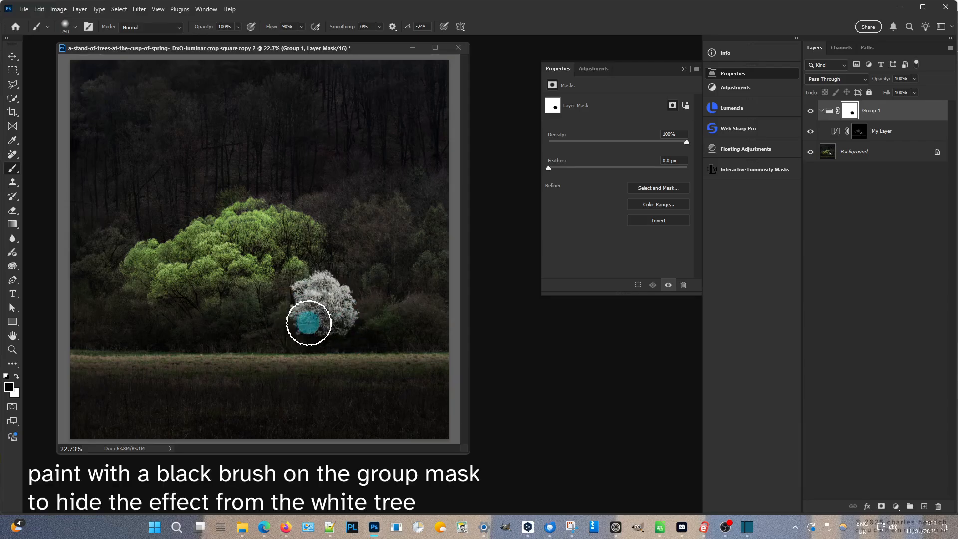
{"action": "left_click", "coordinate": [852, 111], "text": "alt"}
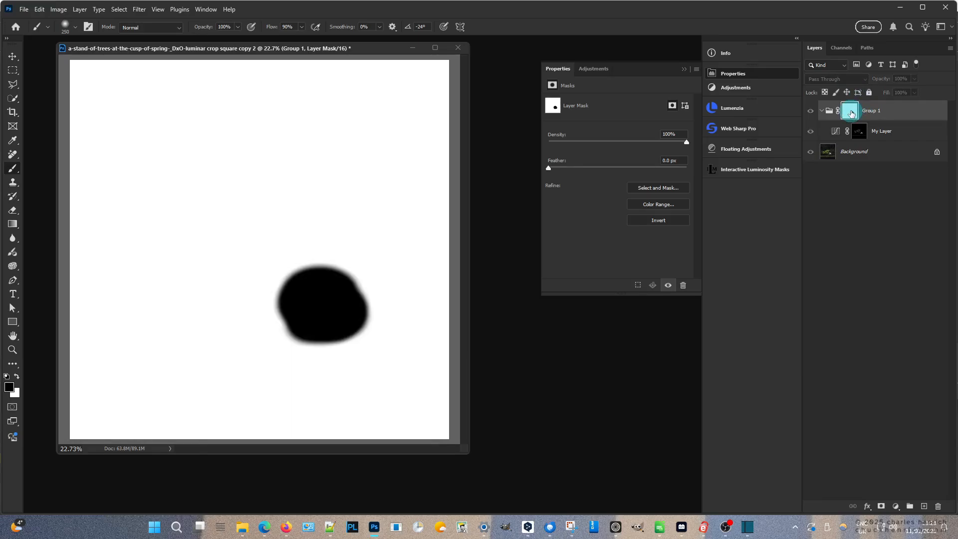
{"action": "left_click", "coordinate": [850, 113], "text": "alt"}
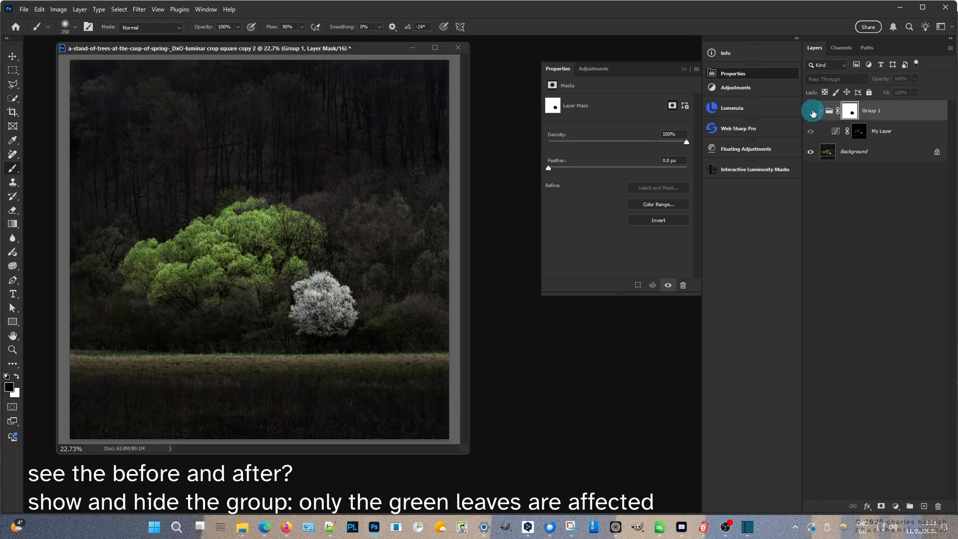
- Compare the image with Group 1 hidden and shown
{"action": "left_click", "coordinate": [811, 110]}
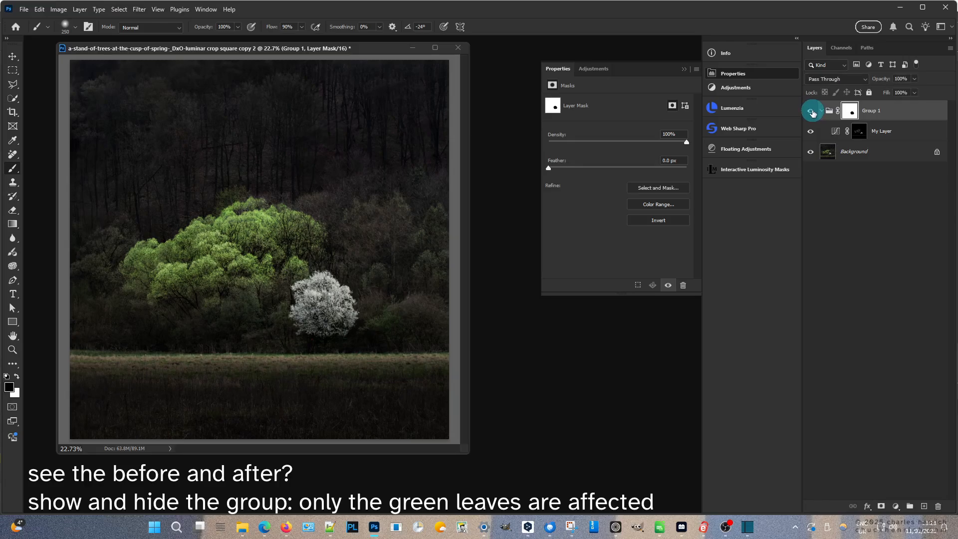
{"action": "left_click", "coordinate": [811, 111]}
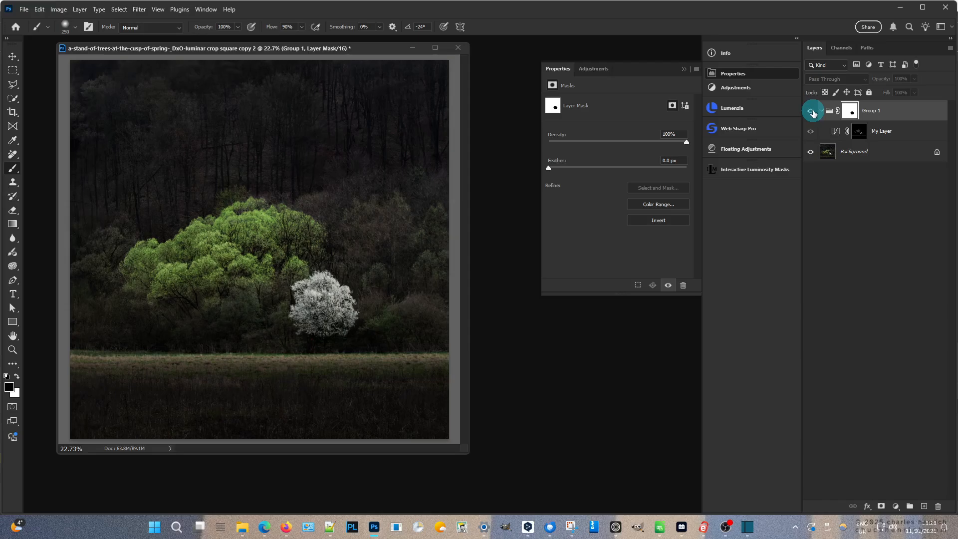
{"action": "left_click", "coordinate": [811, 111]}
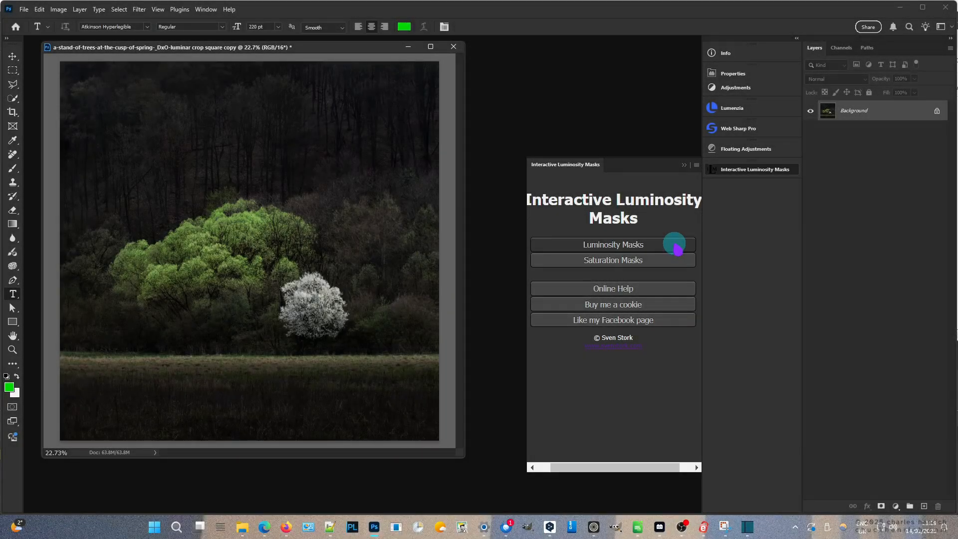
- Generate a midtones luminosity mask with a reduced Midtones Feather and load it as a selection
{"action": "left_click", "coordinate": [674, 246]}
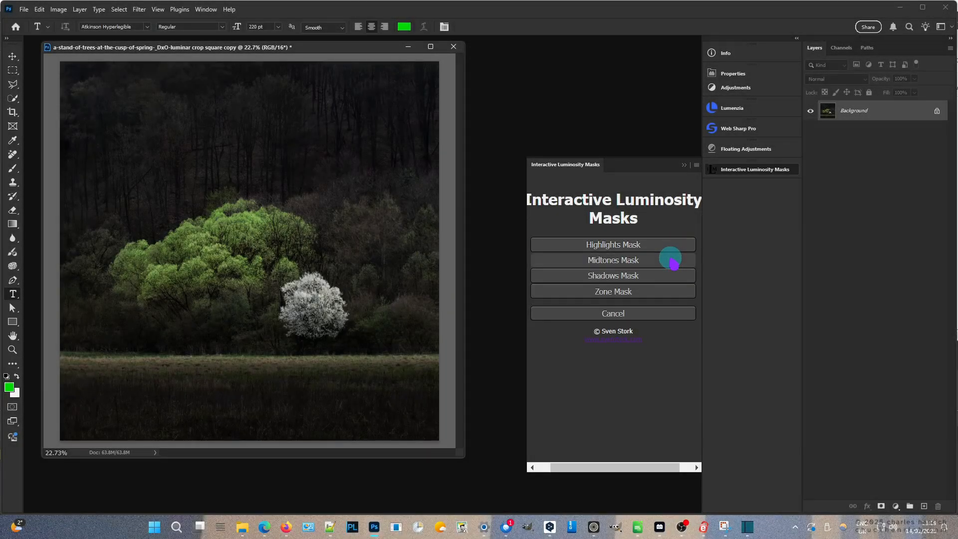
{"action": "left_click", "coordinate": [671, 260]}
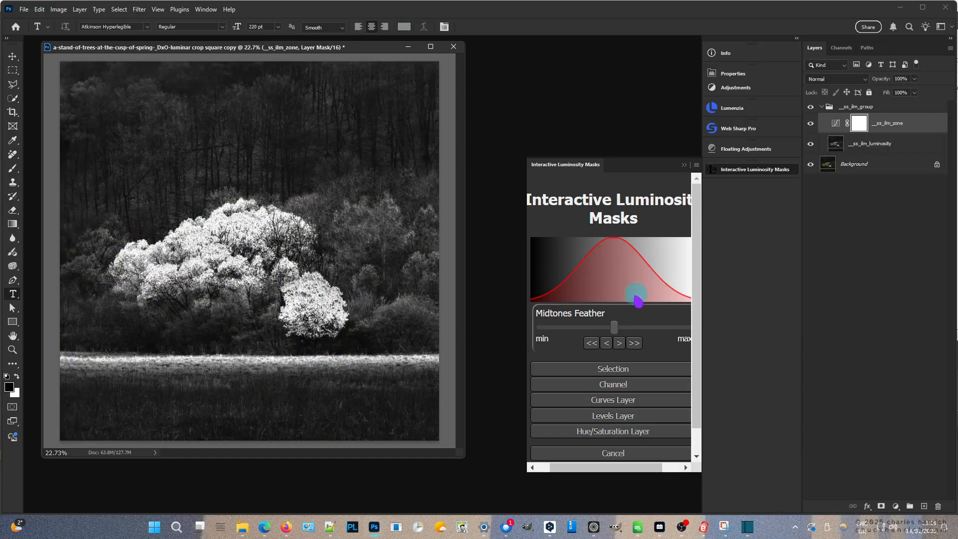
{"action": "left_click_drag", "start_coordinate": [613, 327], "coordinate": [583, 327]}
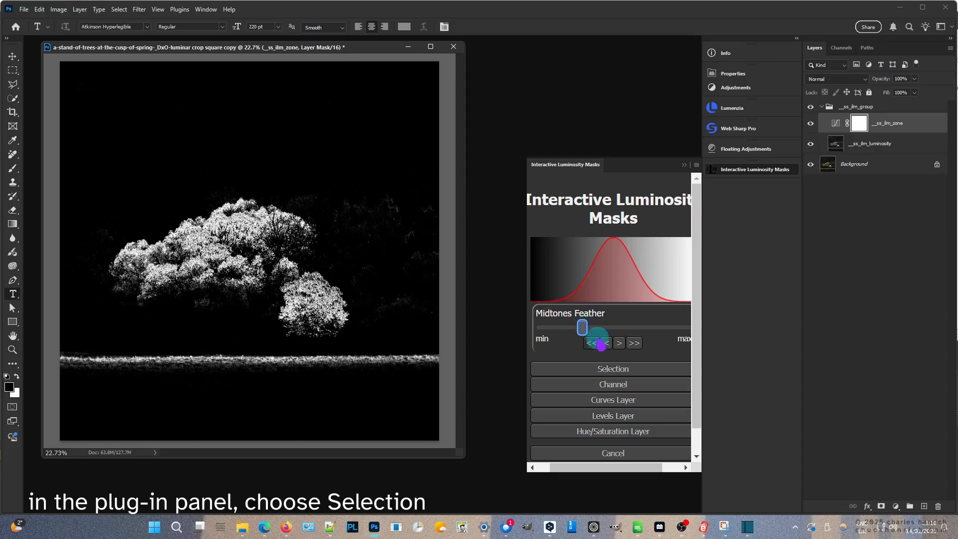
{"action": "left_click", "coordinate": [664, 372]}
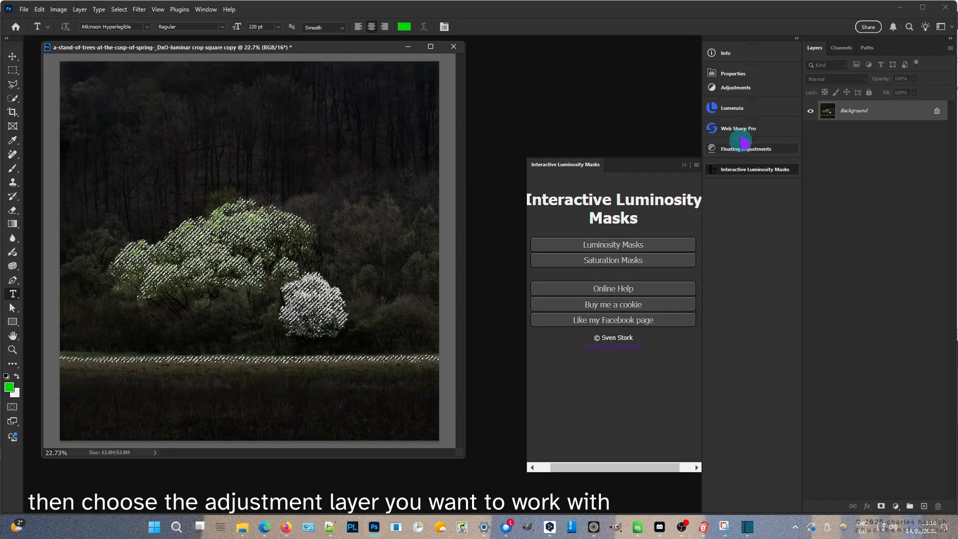
- Add a Selective Color layer from the selection and set its Yellows to Cyan +26, Magenta -23 and Yellow +21
{"action": "left_click", "coordinate": [734, 88]}
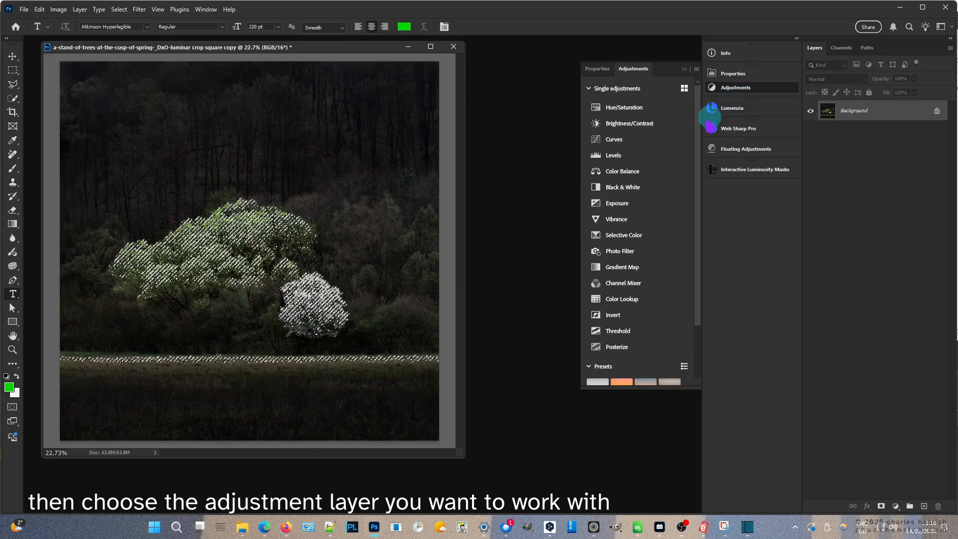
{"action": "left_click", "coordinate": [661, 235]}
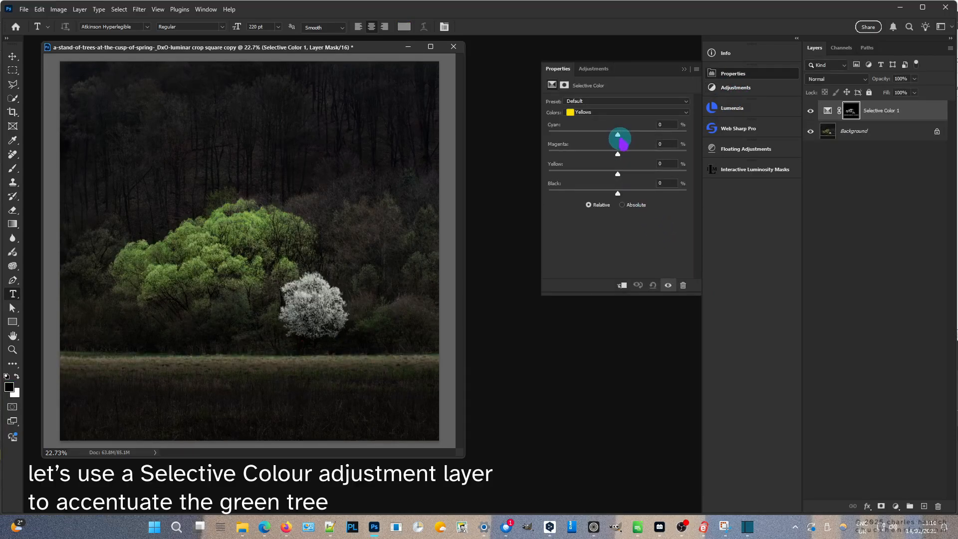
{"action": "left_click_drag", "start_coordinate": [617, 134], "coordinate": [632, 175]}
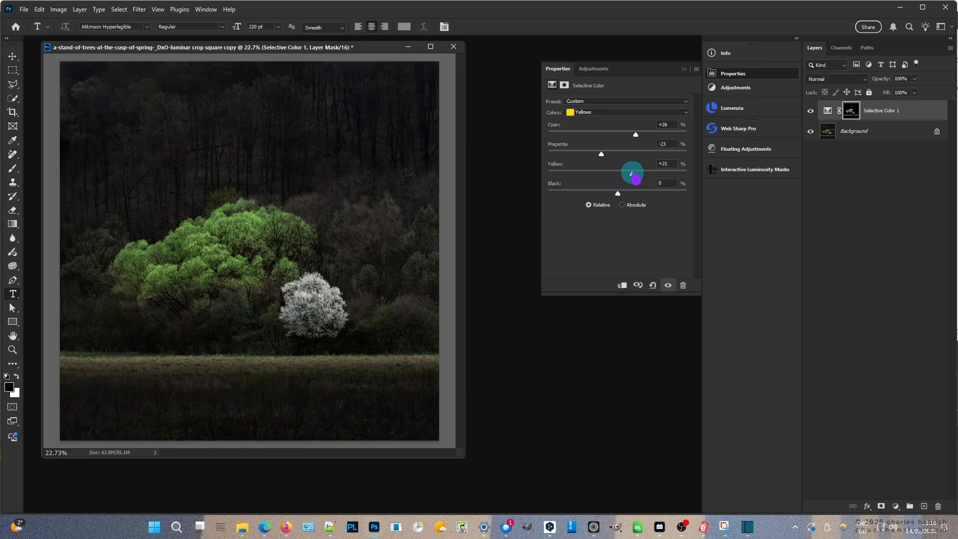
- Set the Greens of the Selective Color layer to Cyan +30, Magenta -13 and Yellow -15
{"action": "left_click", "coordinate": [625, 111]}
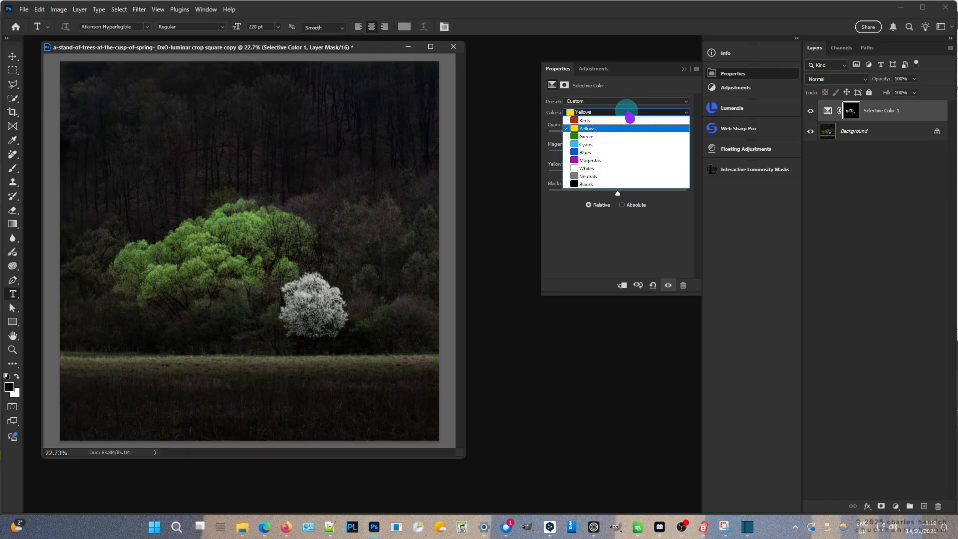
{"action": "left_click", "coordinate": [627, 137]}
{"action": "left_click_drag", "start_coordinate": [617, 132], "coordinate": [609, 154]}
{"action": "left_click", "coordinate": [618, 154]}
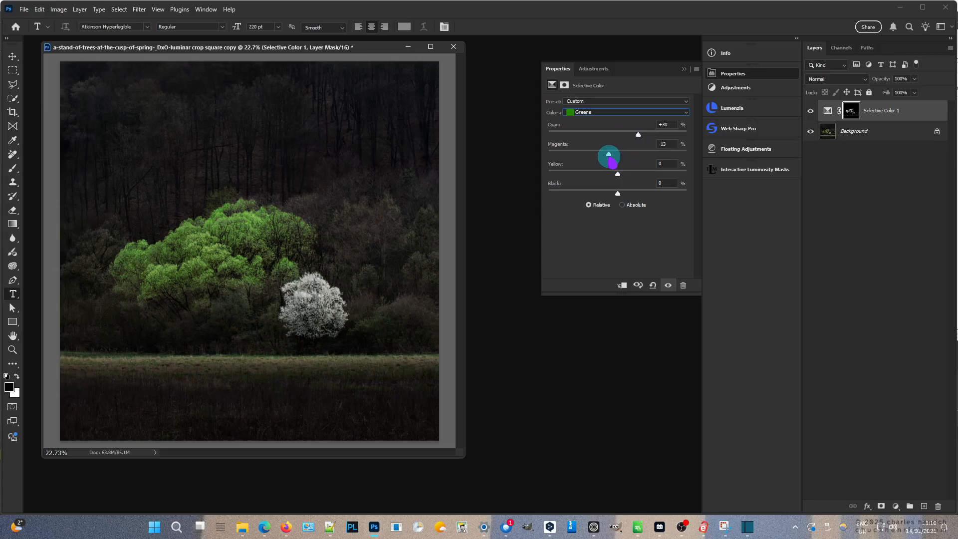
{"action": "left_click", "coordinate": [617, 174]}
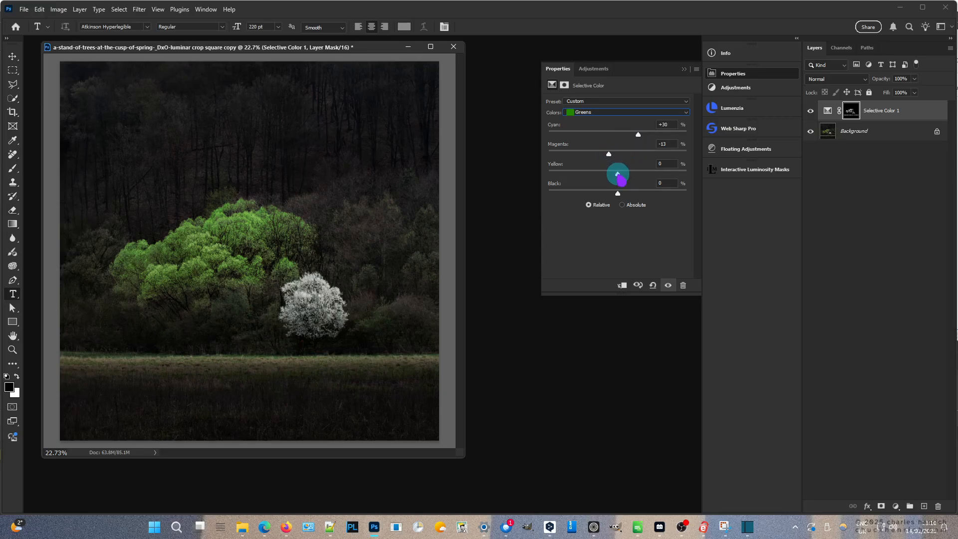
{"action": "left_click_drag", "start_coordinate": [618, 174], "coordinate": [607, 175]}
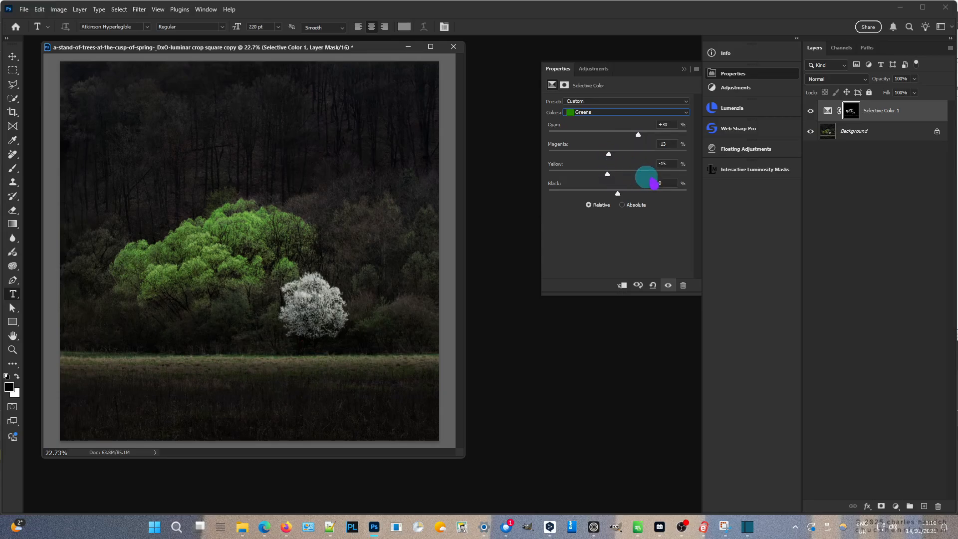
{"action": "left_click", "coordinate": [773, 129]}
- Compare the image with the Selective Color layer hidden and shown
{"action": "left_click", "coordinate": [811, 111]}
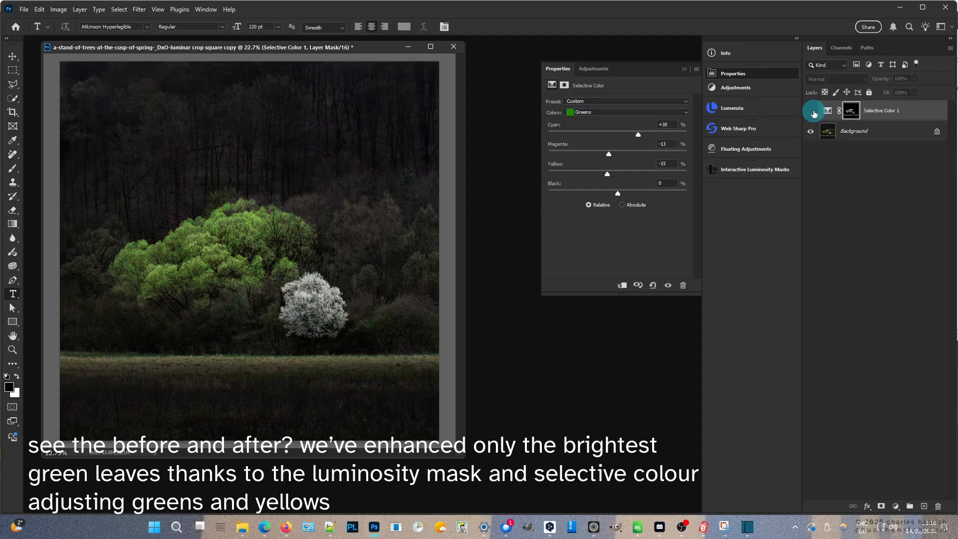
{"action": "left_click", "coordinate": [811, 112]}
{"action": "left_click", "coordinate": [812, 112]}
{"action": "left_click", "coordinate": [812, 112]}
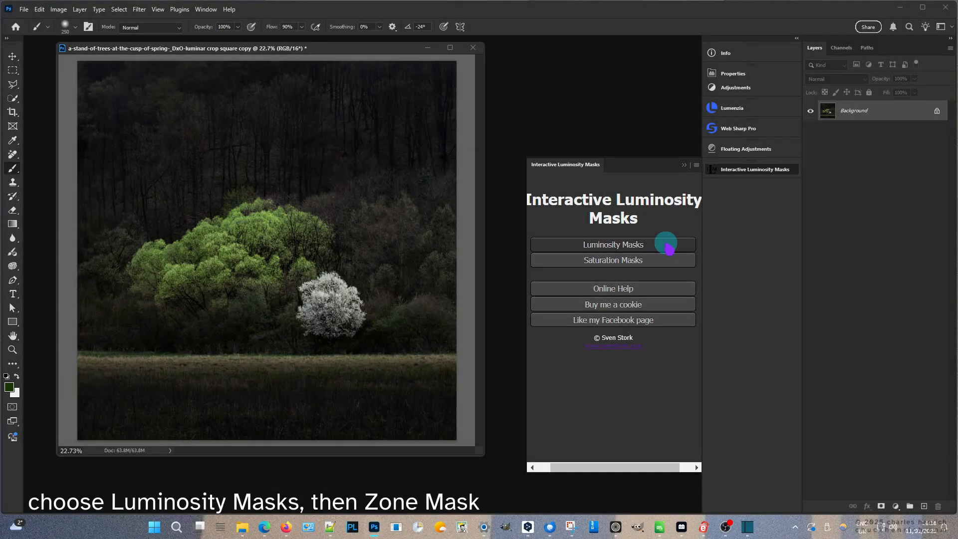
- Generate a luminosity zone mask and pick its luminosity from the dark brown background trees, using colour 2c2a27
{"action": "left_click", "coordinate": [668, 246]}
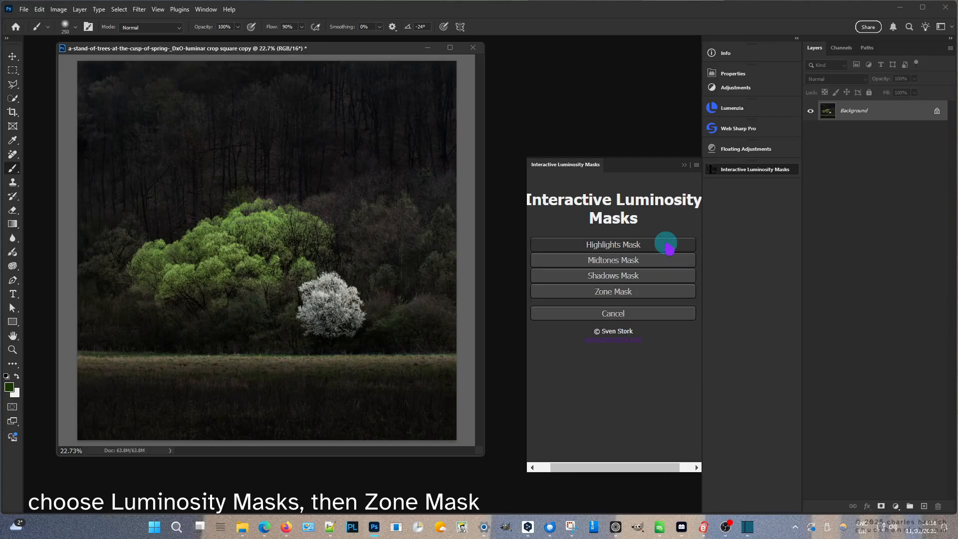
{"action": "left_click", "coordinate": [666, 292]}
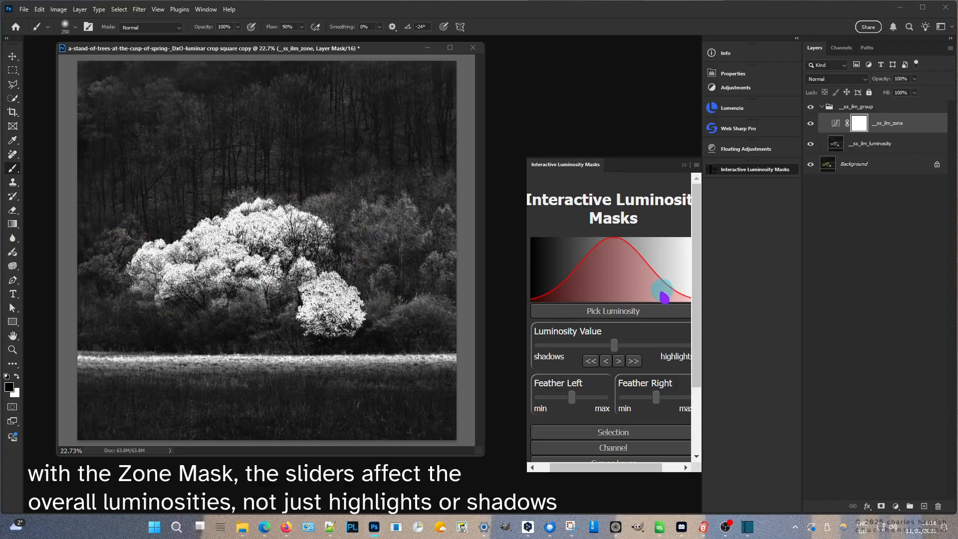
{"action": "mouse_move", "coordinate": [614, 344]}
{"action": "left_mouse_down"}
{"action": "mouse_move", "coordinate": [648, 346]}
{"action": "mouse_move", "coordinate": [561, 343]}
{"action": "mouse_move", "coordinate": [612, 346]}
{"action": "left_mouse_up"}
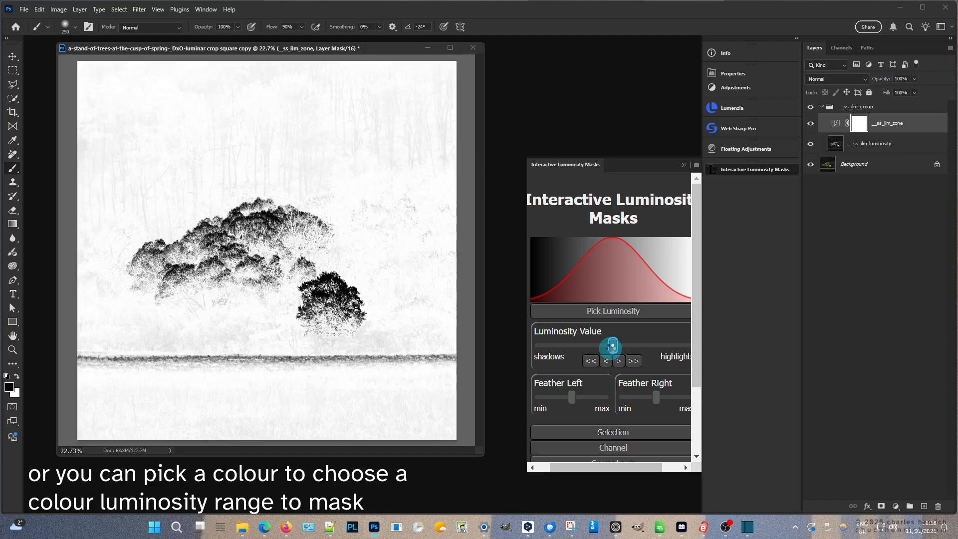
{"action": "left_click", "coordinate": [670, 312]}
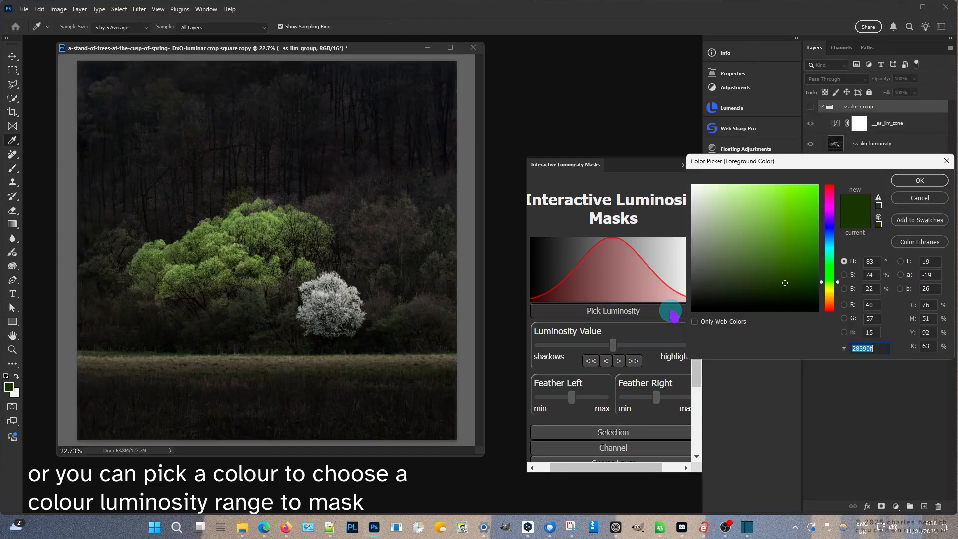
{"action": "left_click", "coordinate": [411, 221]}
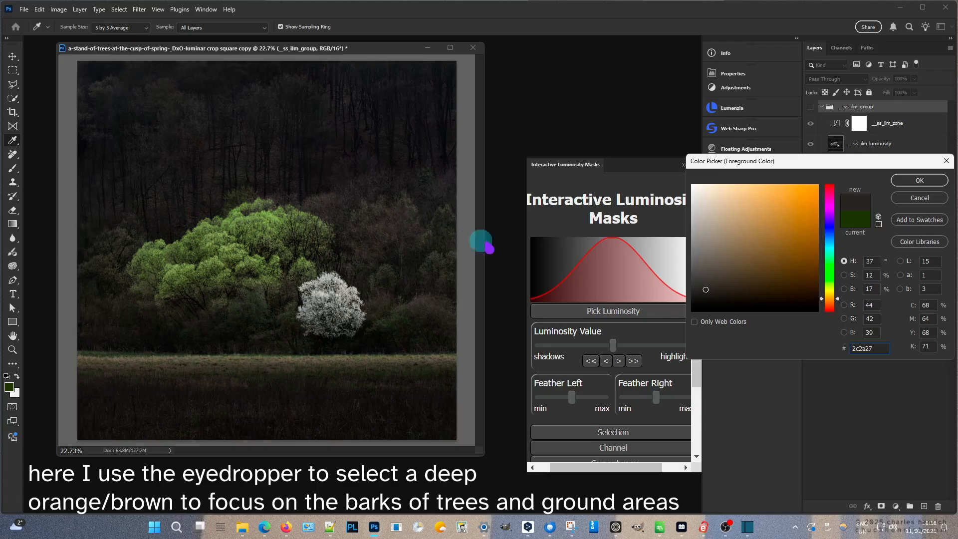
{"action": "left_click", "coordinate": [916, 181]}
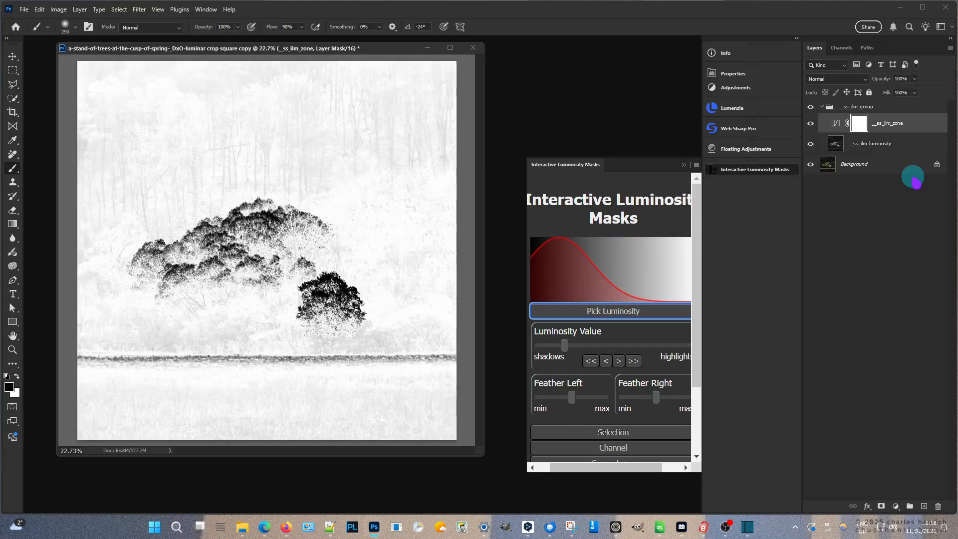
- Narrow the zone mask with lower Feather Left and Feather Right, and apply it to a curves layer named My Layer
{"action": "left_click_drag", "start_coordinate": [656, 397], "coordinate": [545, 397]}
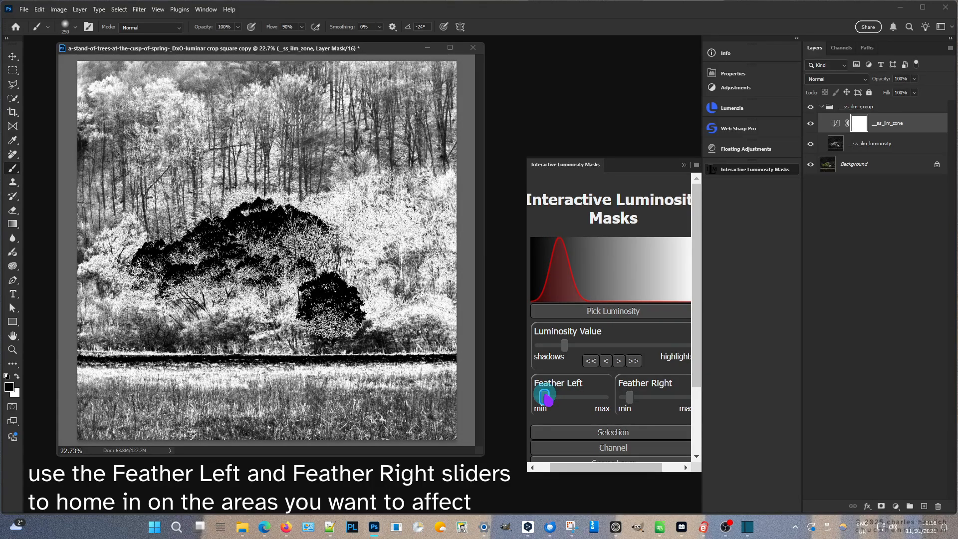
{"action": "scroll", "coordinate": [553, 405], "scroll_direction": "down", "scroll_amount": 3}
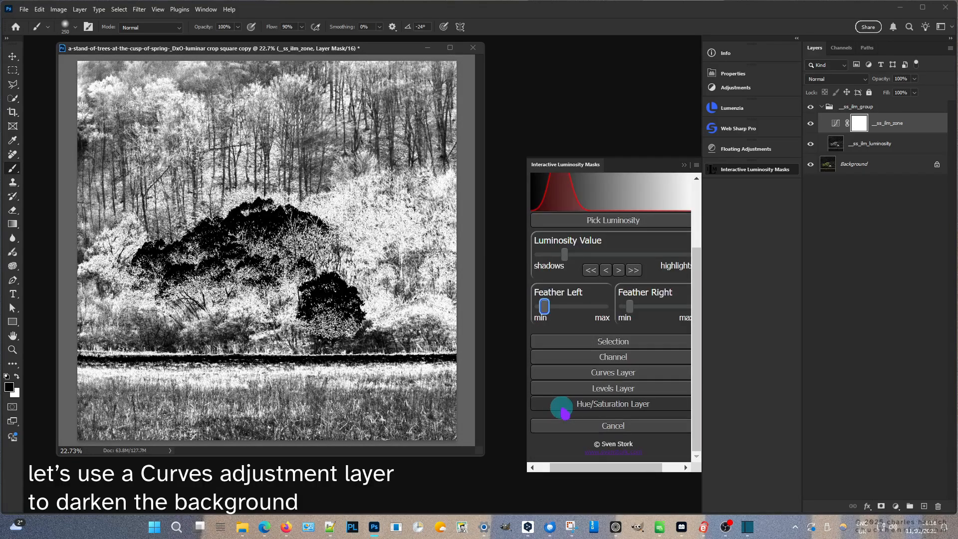
{"action": "left_click", "coordinate": [654, 371]}
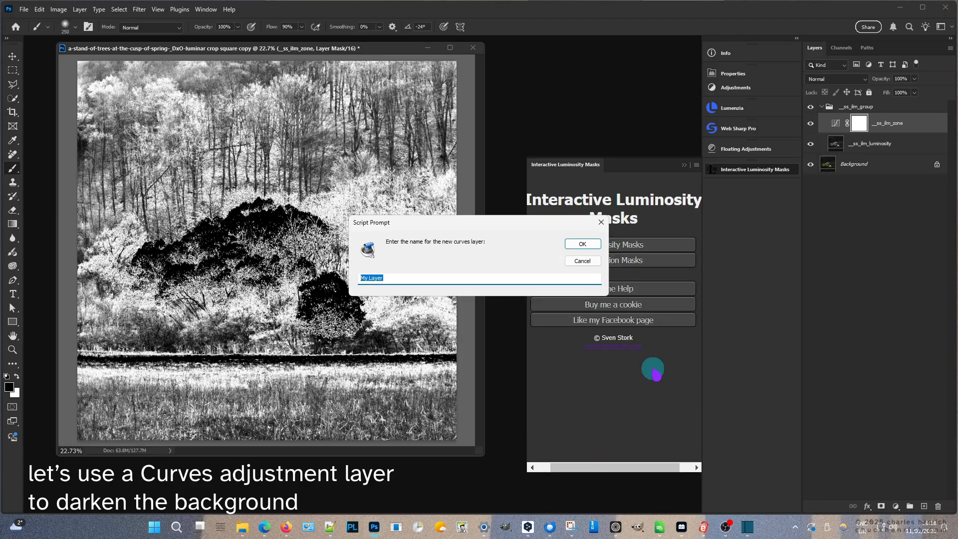
{"action": "left_click", "coordinate": [581, 245]}
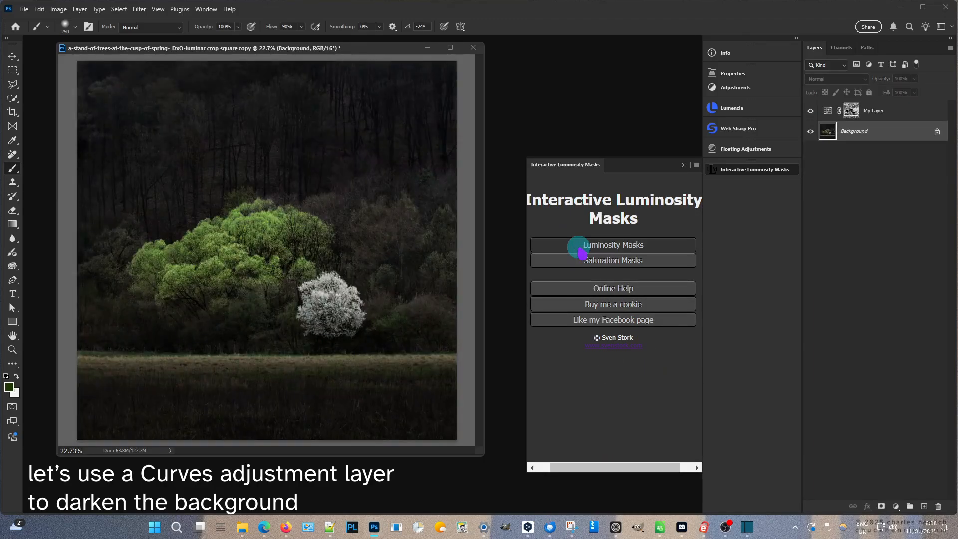
- Darken the background by lowering My Layer's RGB curve to input 58, output 46
{"action": "left_click", "coordinate": [829, 111]}
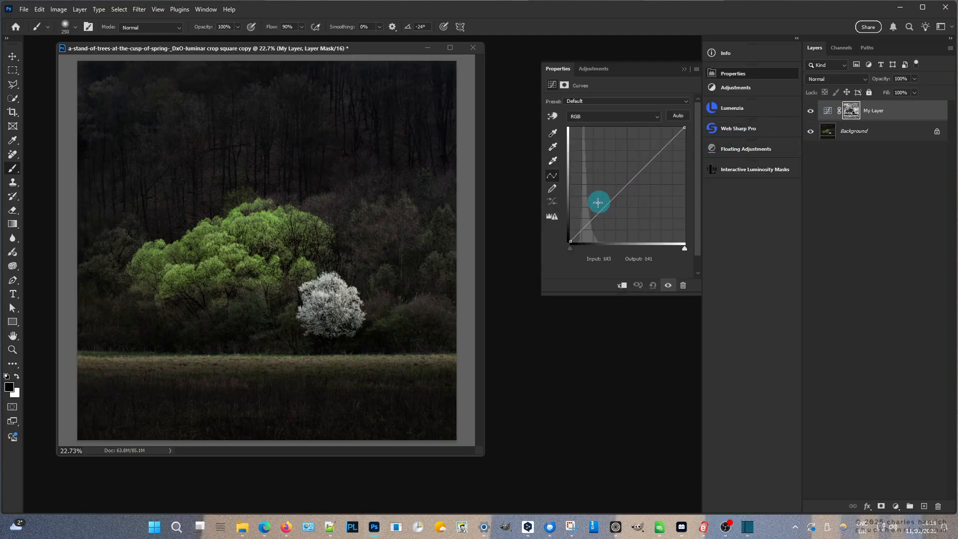
{"action": "left_click", "coordinate": [592, 219]}
{"action": "mouse_move", "coordinate": [592, 219]}
{"action": "left_mouse_down"}
{"action": "mouse_move", "coordinate": [583, 214]}
{"action": "mouse_move", "coordinate": [596, 221]}
{"action": "left_mouse_up"}
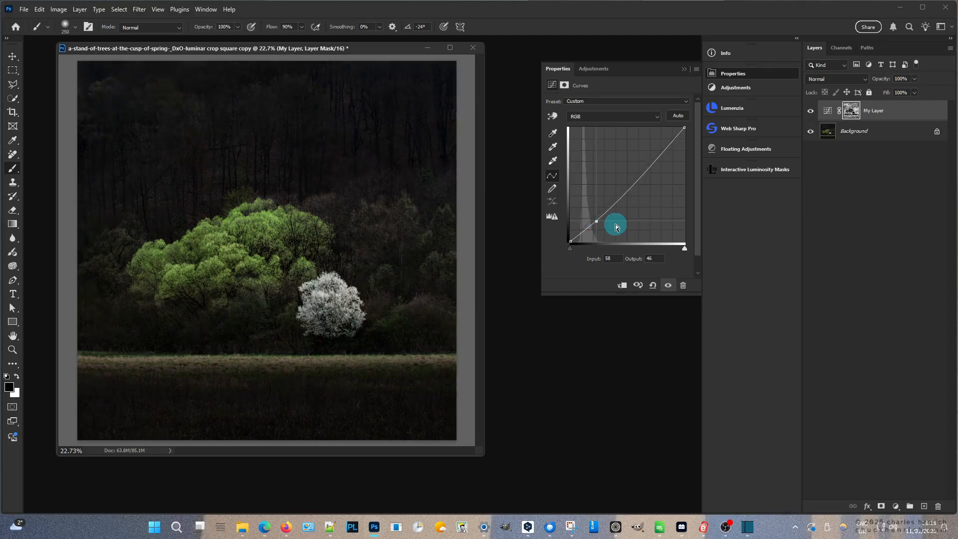
- Compare the image with the darkening curves layer hidden and shown
{"action": "left_click", "coordinate": [810, 112]}
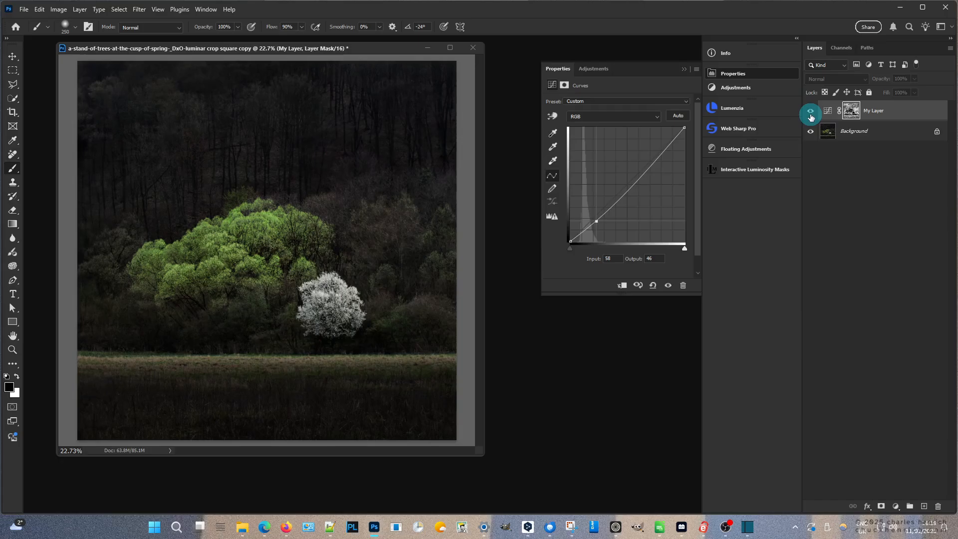
{"action": "left_click", "coordinate": [811, 116]}
{"action": "left_click", "coordinate": [811, 118]}
{"action": "left_click", "coordinate": [811, 117]}
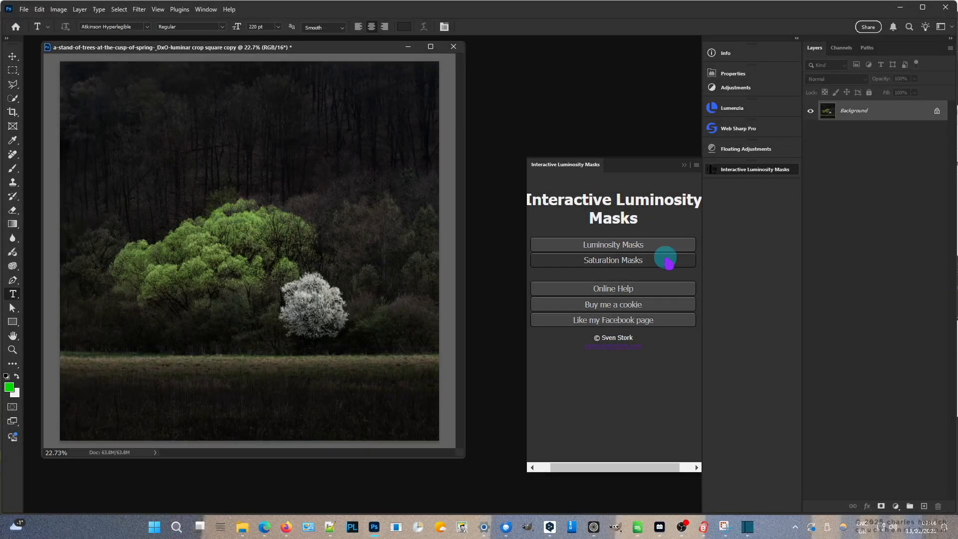
- Preview the plug-in's High Saturation Mask on the photo and discard it
{"action": "left_click", "coordinate": [668, 261]}
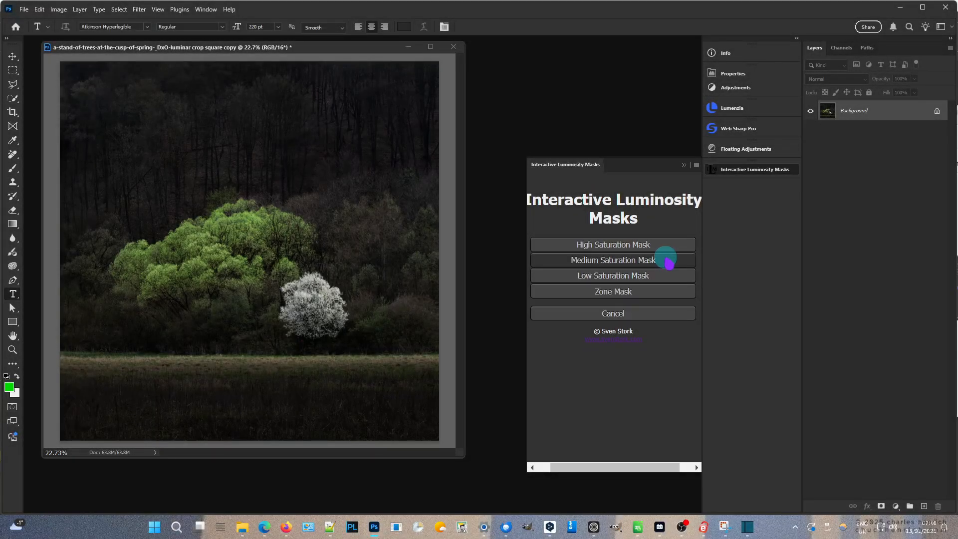
{"action": "left_click", "coordinate": [671, 244]}
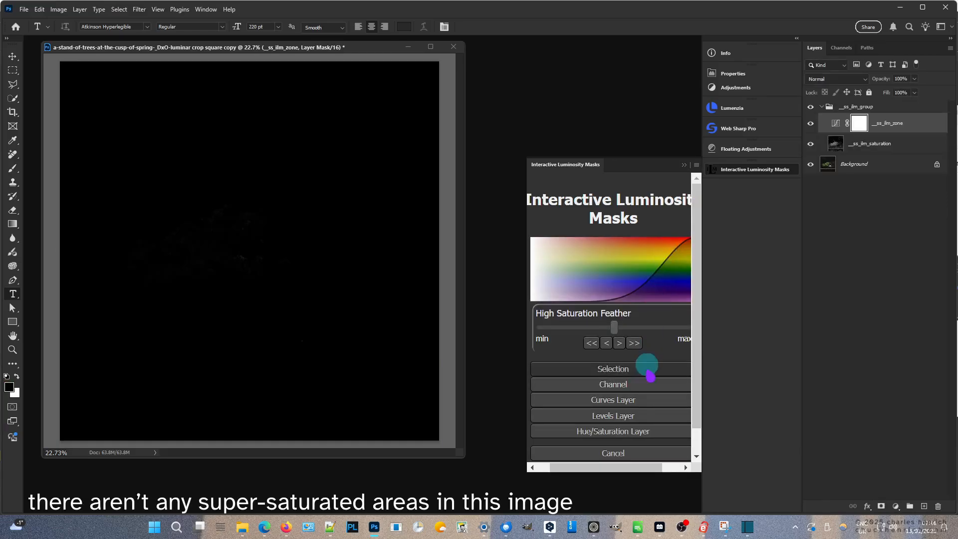
{"action": "left_click", "coordinate": [657, 452]}
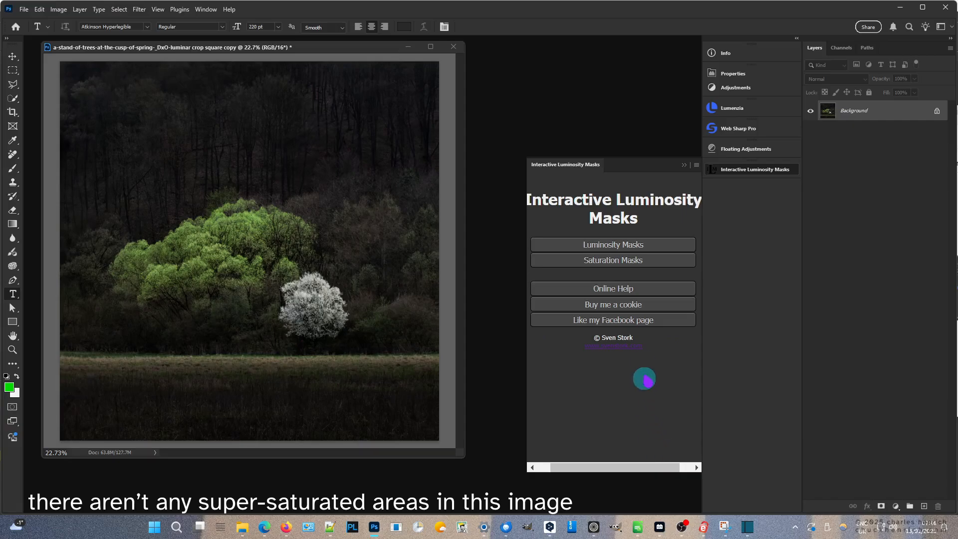
- Preview a Medium Saturation Mask with a reduced Average Saturation Feather, and discard it
{"action": "left_click", "coordinate": [667, 264]}
{"action": "left_click", "coordinate": [670, 260]}
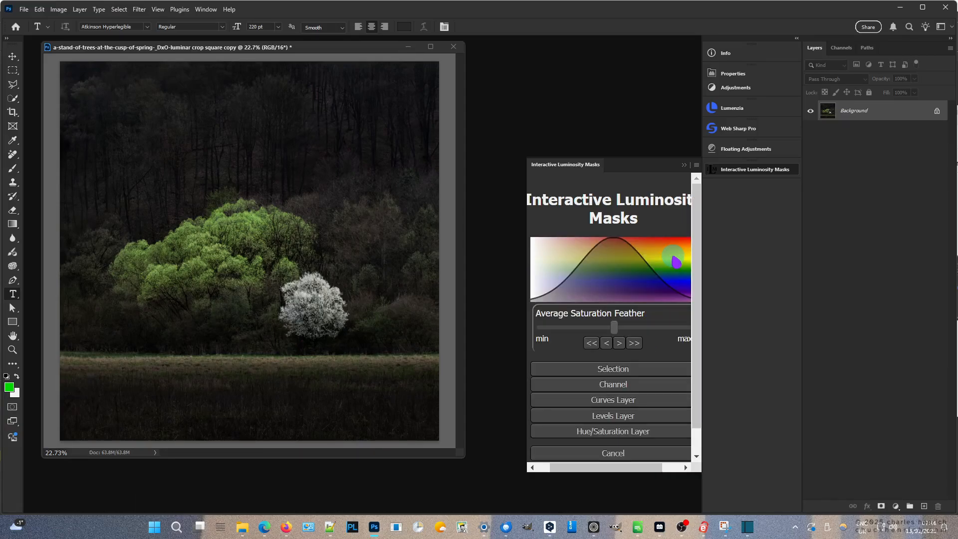
{"action": "left_click_drag", "start_coordinate": [614, 327], "coordinate": [577, 341]}
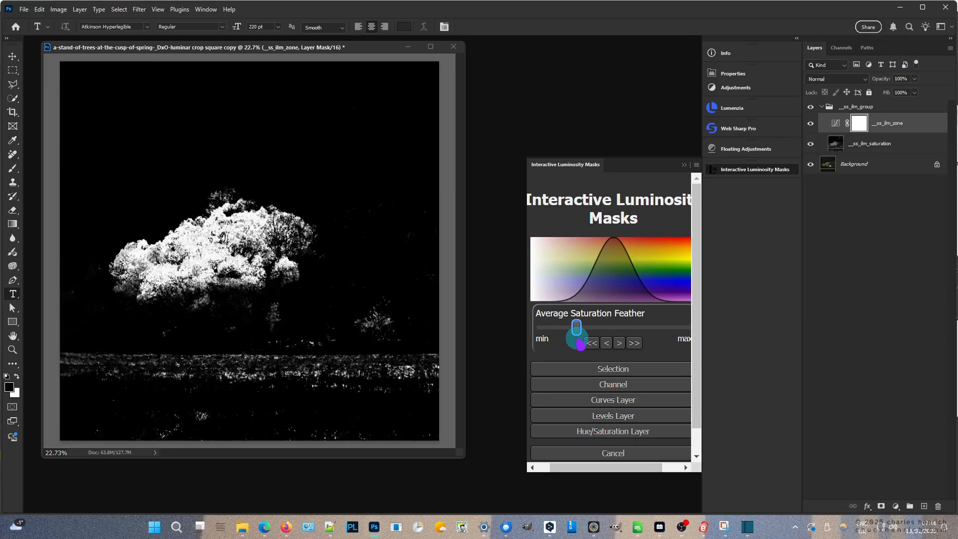
{"action": "left_click", "coordinate": [647, 453]}
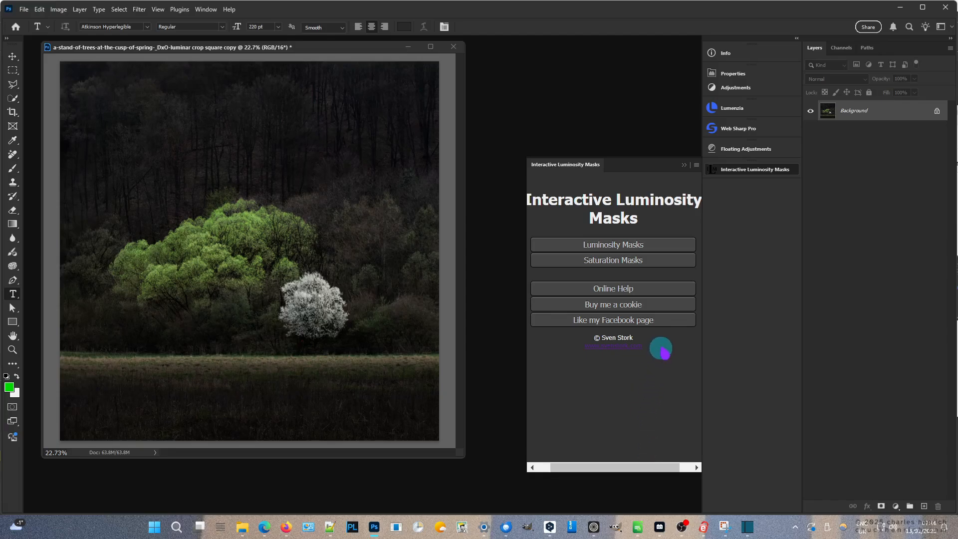
- Preview a Low Saturation Mask with the Low Saturation Feather lowered close to minimum, and discard it
{"action": "left_click", "coordinate": [668, 263]}
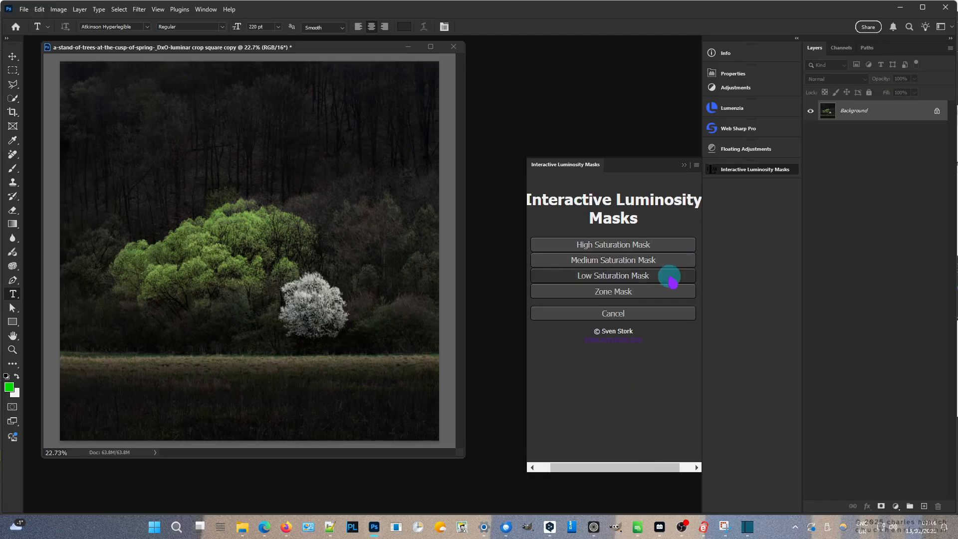
{"action": "left_click", "coordinate": [668, 272]}
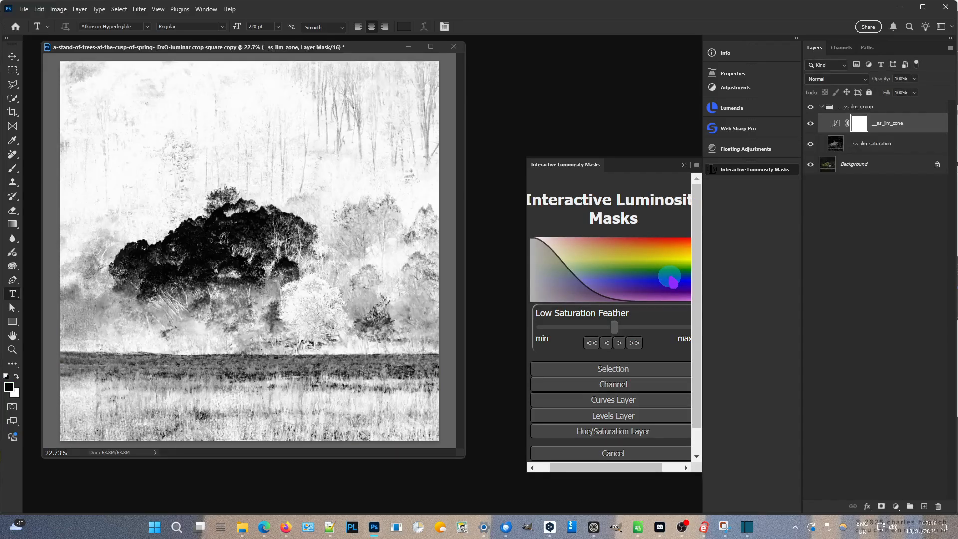
{"action": "left_click_drag", "start_coordinate": [617, 326], "coordinate": [569, 342]}
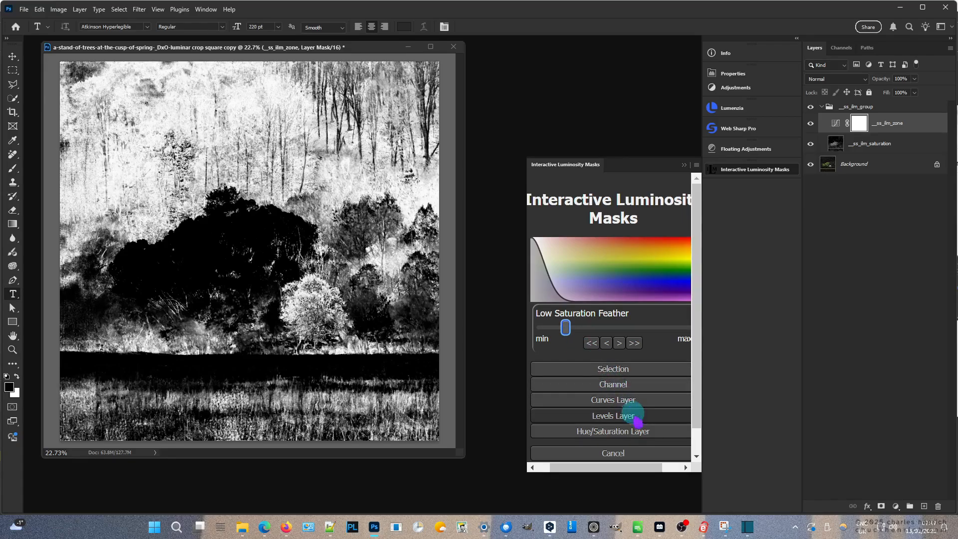
{"action": "left_click", "coordinate": [654, 454]}
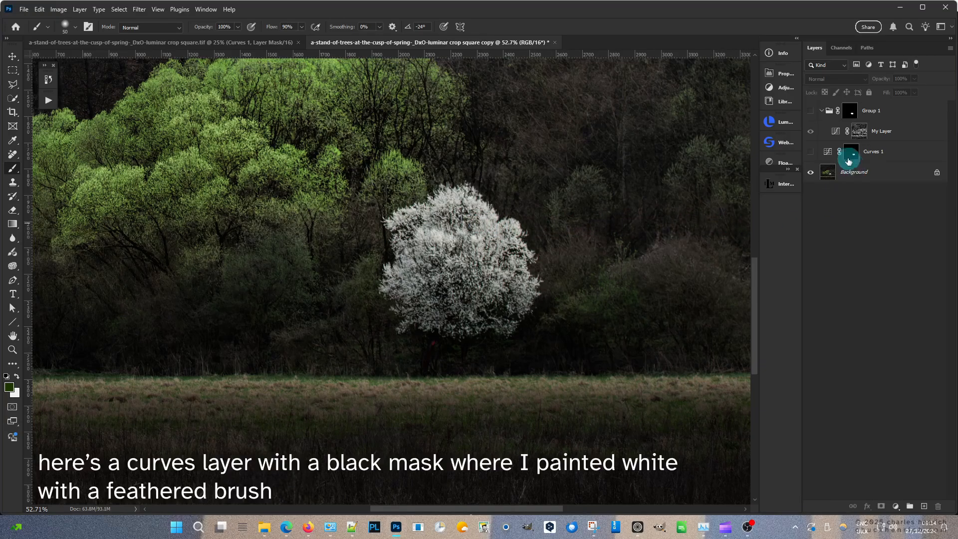
- Compare the white tree with the Curves 1 layer shown and hidden, and inspect that layer's hand-painted mask
{"action": "left_click", "coordinate": [810, 151]}
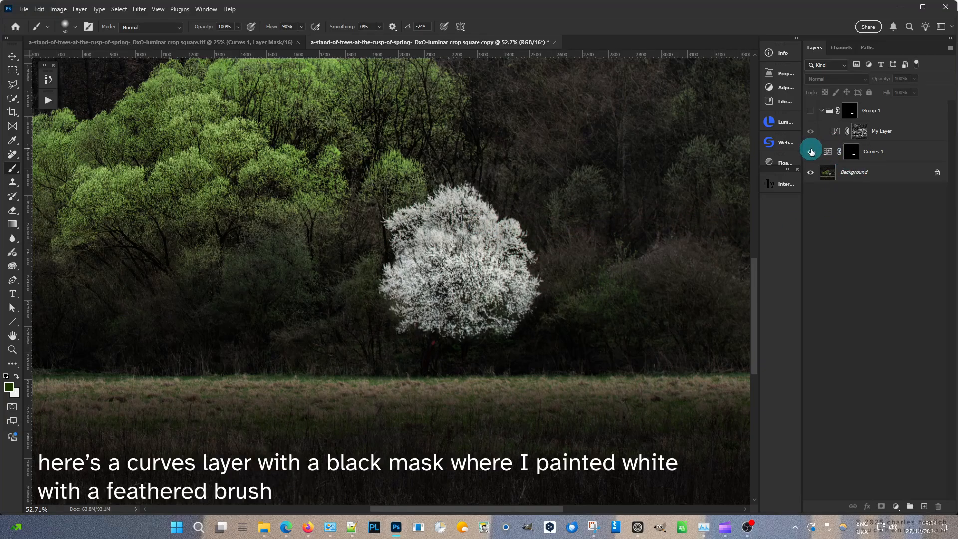
{"action": "left_click", "coordinate": [810, 151]}
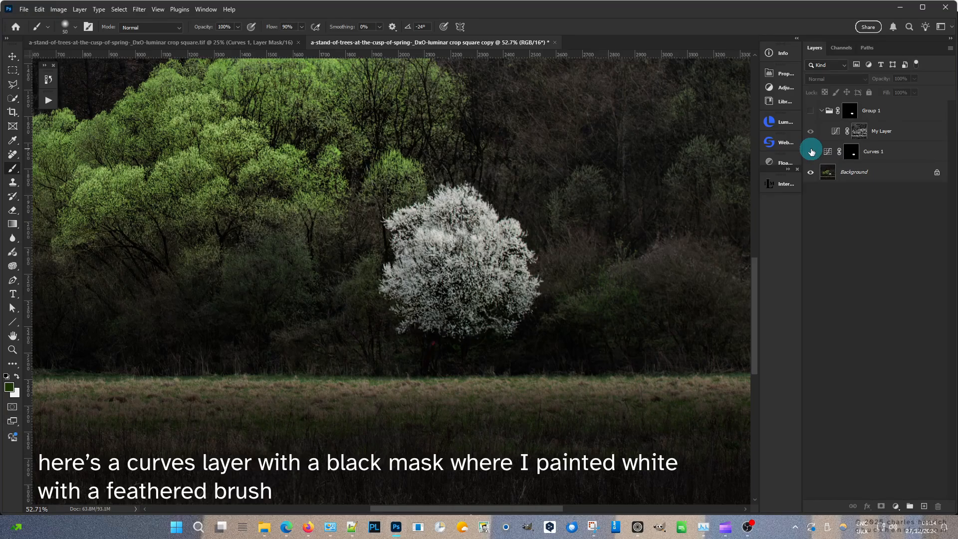
{"action": "left_click", "coordinate": [810, 152]}
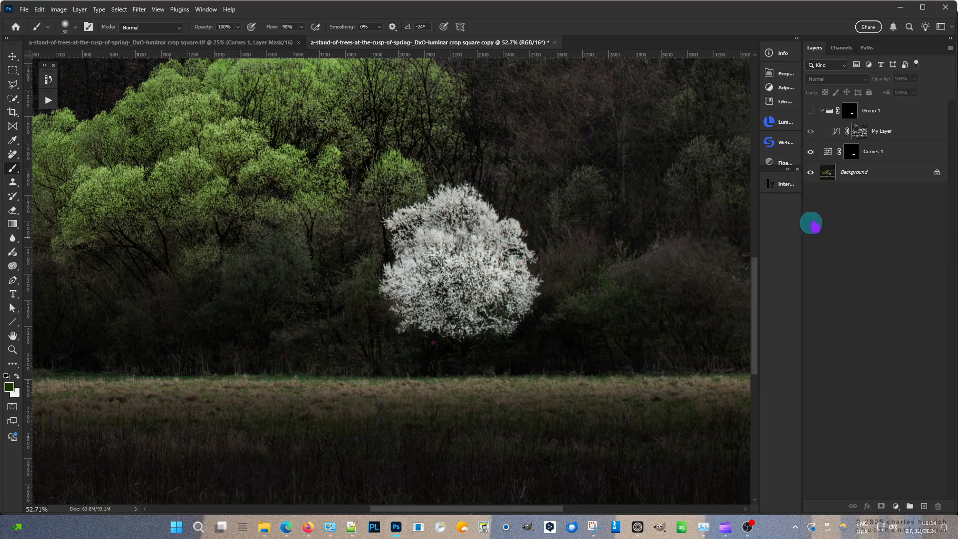
{"action": "left_click", "coordinate": [854, 156], "text": "alt"}
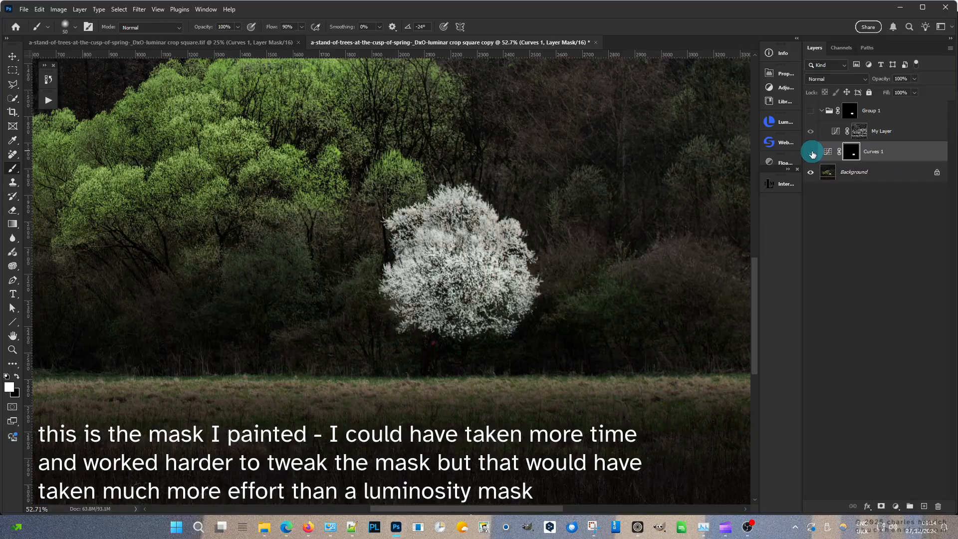
- Hide the Curves 1 layer and show Group 1 with its luminosity-masked curves adjustment
{"action": "left_click", "coordinate": [812, 151]}
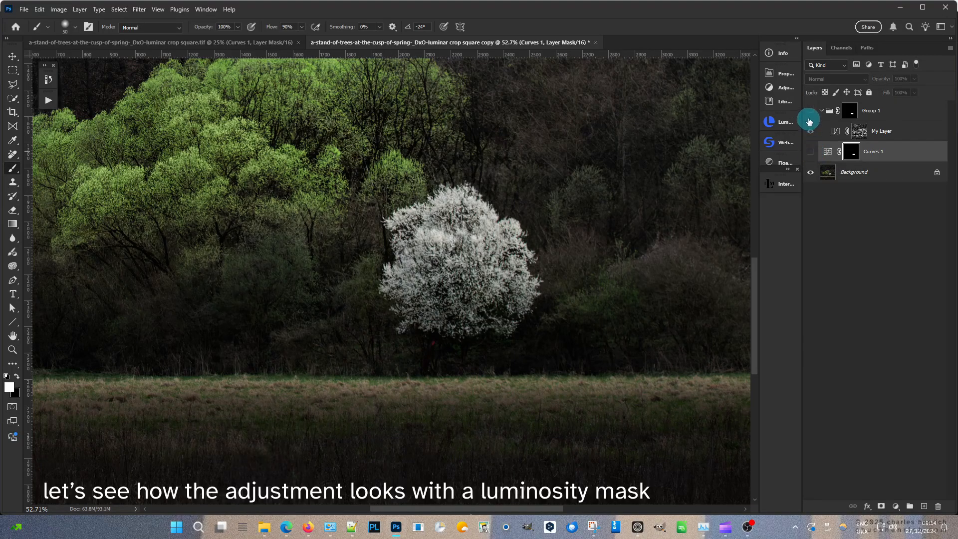
{"action": "left_click", "coordinate": [809, 111]}
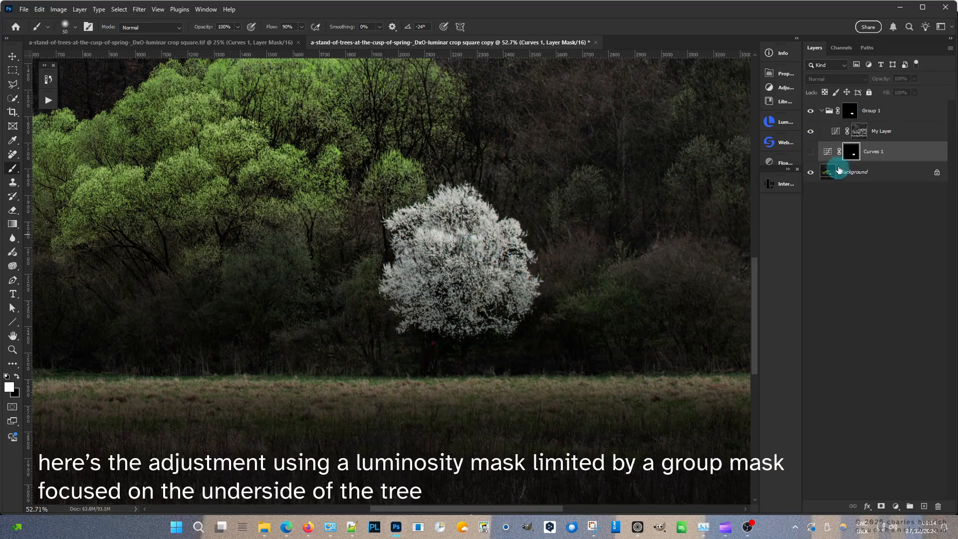
- Inspect My Layer's luminosity mask and the painted mask on Group 1, returning to the normal image view after each
{"action": "left_click", "coordinate": [861, 138], "text": "alt"}
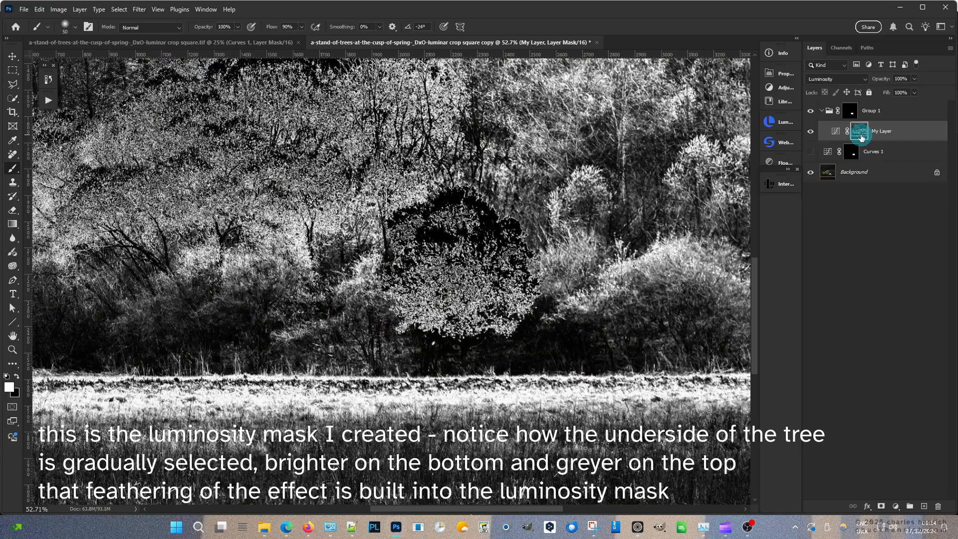
{"action": "left_click", "coordinate": [860, 136], "text": "alt"}
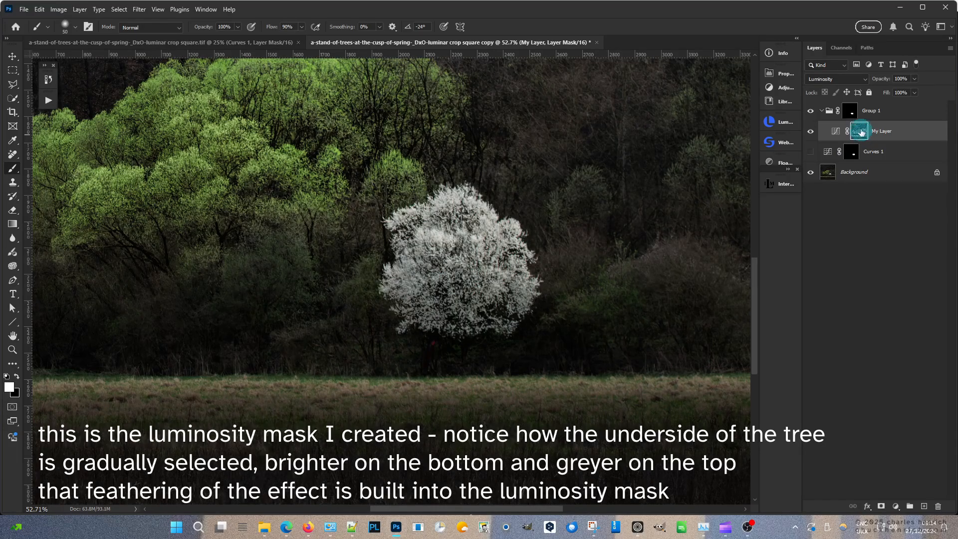
{"action": "left_click", "coordinate": [849, 111], "text": "alt"}
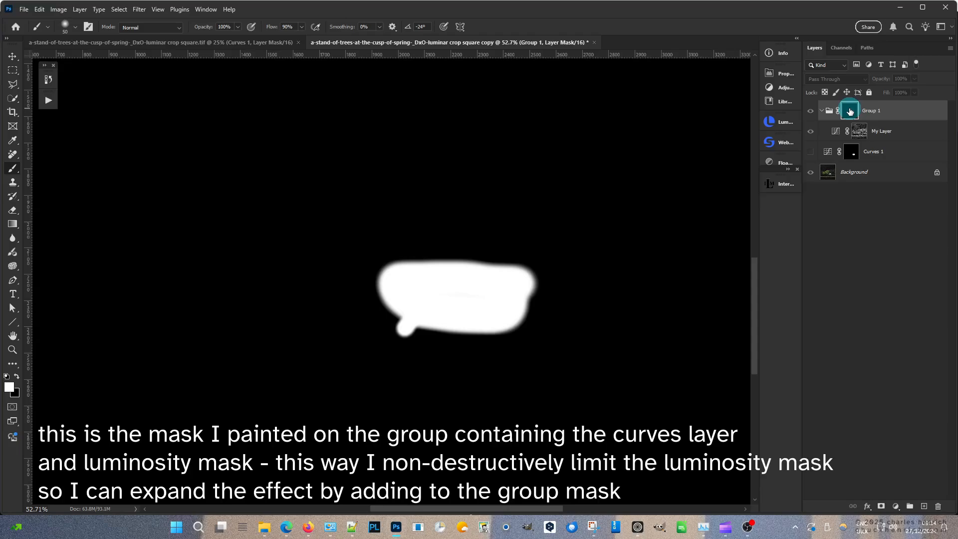
{"action": "left_click", "coordinate": [850, 111], "text": "alt"}
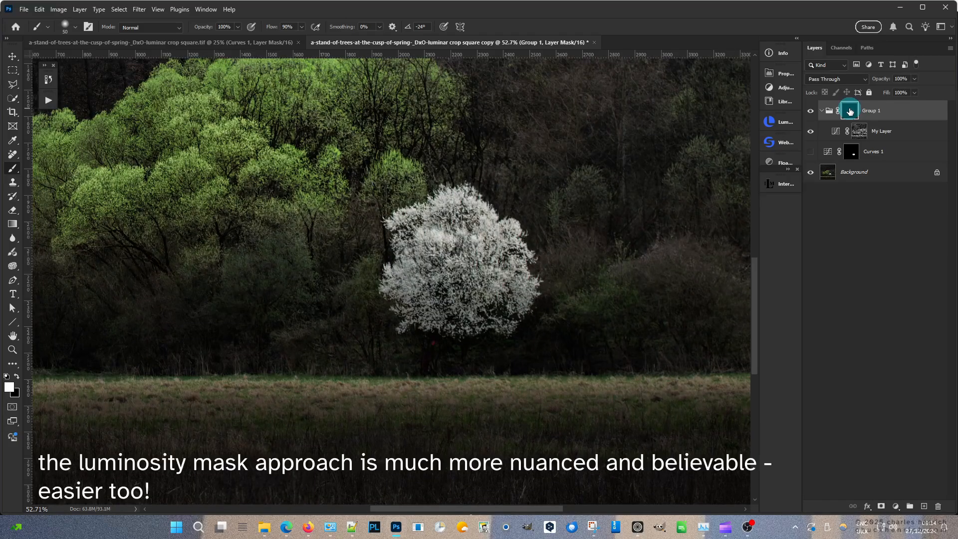